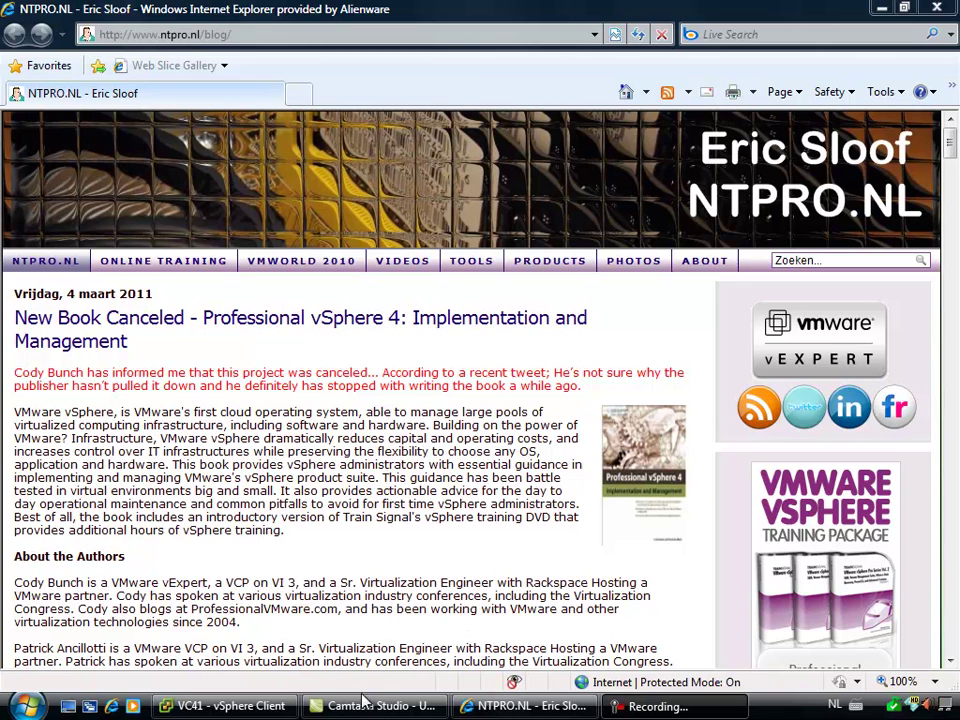
- Switch to the vSphere Client and open the Hosts and Clusters inventory, checking the home page's Solutions and Applications along the way
left_click(274, 706)
left_click(149, 128)
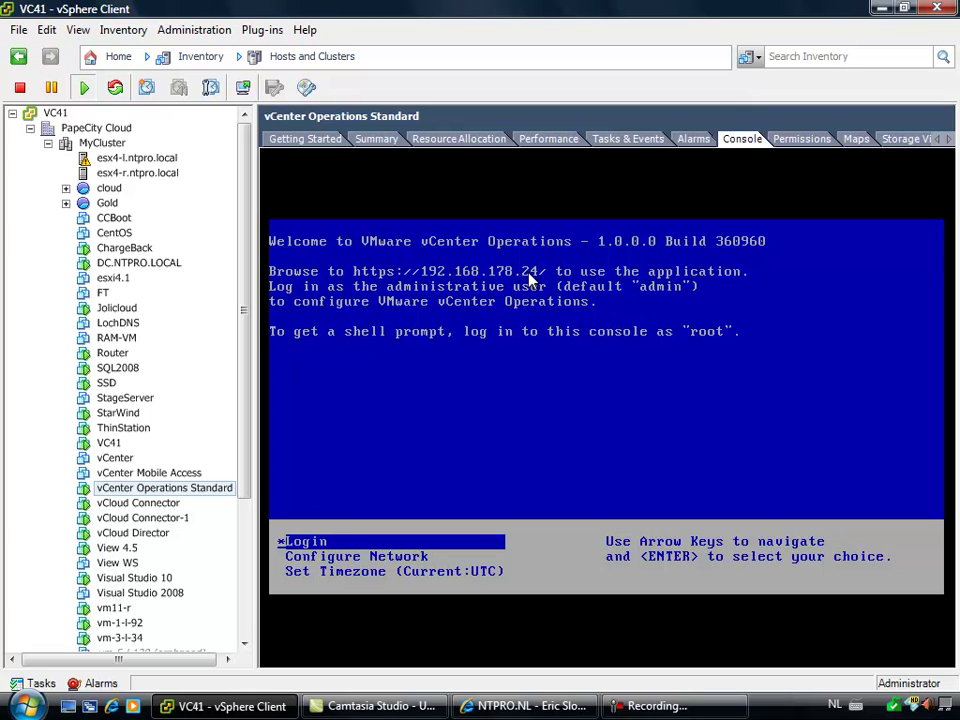
left_click(118, 56)
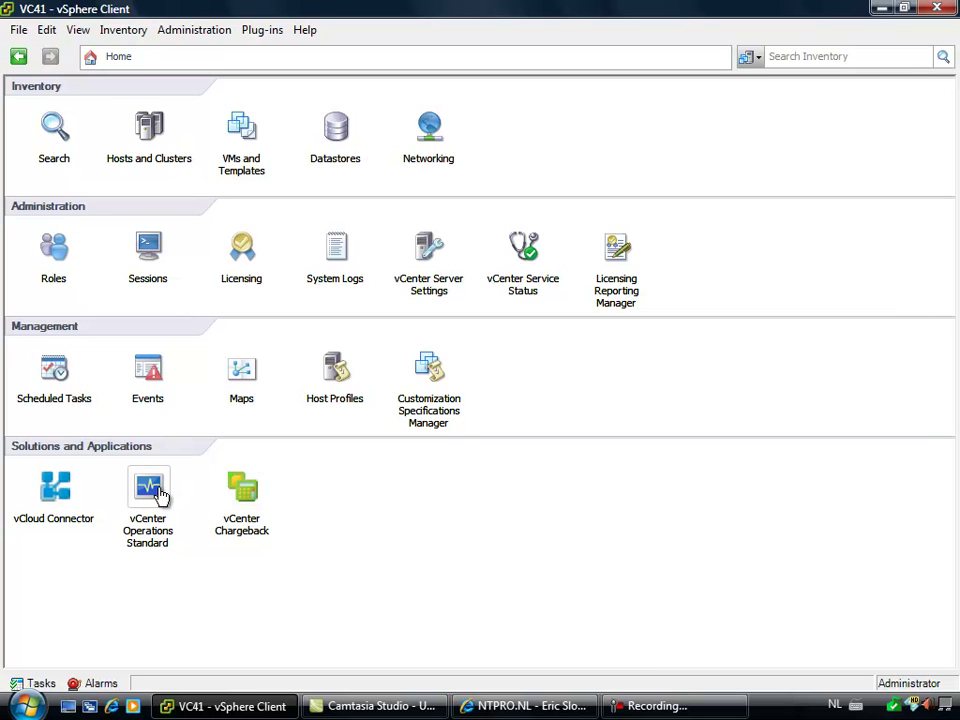
left_click(147, 130)
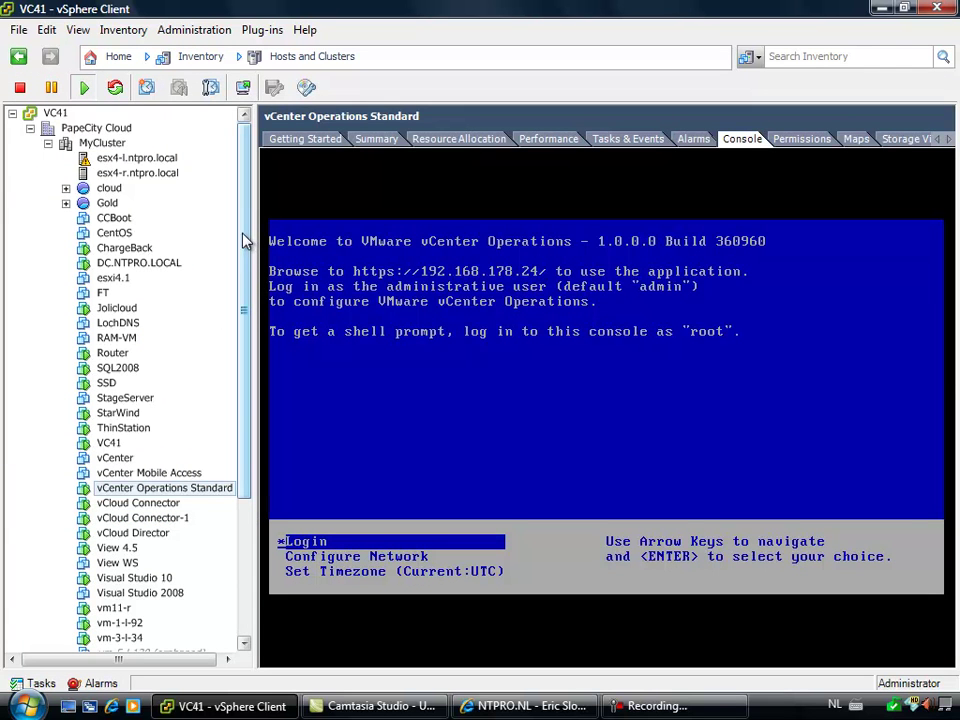
- Display the triggered alarms of host esx4-l.ntpro.local and select the Host memory usage alarm
left_click(125, 160)
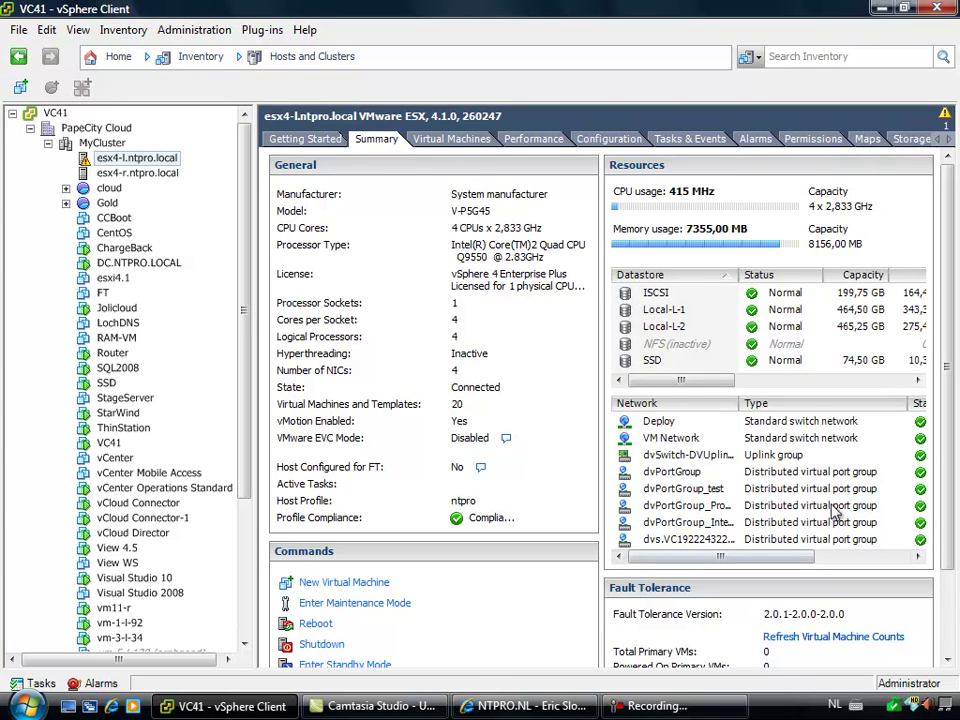
left_click(758, 141)
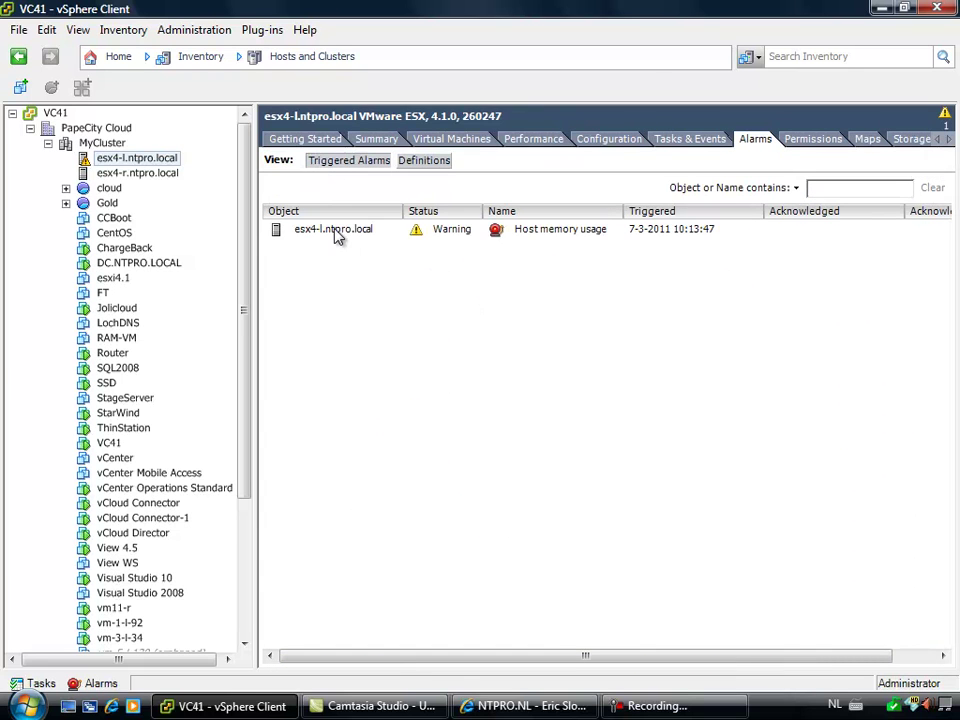
left_click(338, 232)
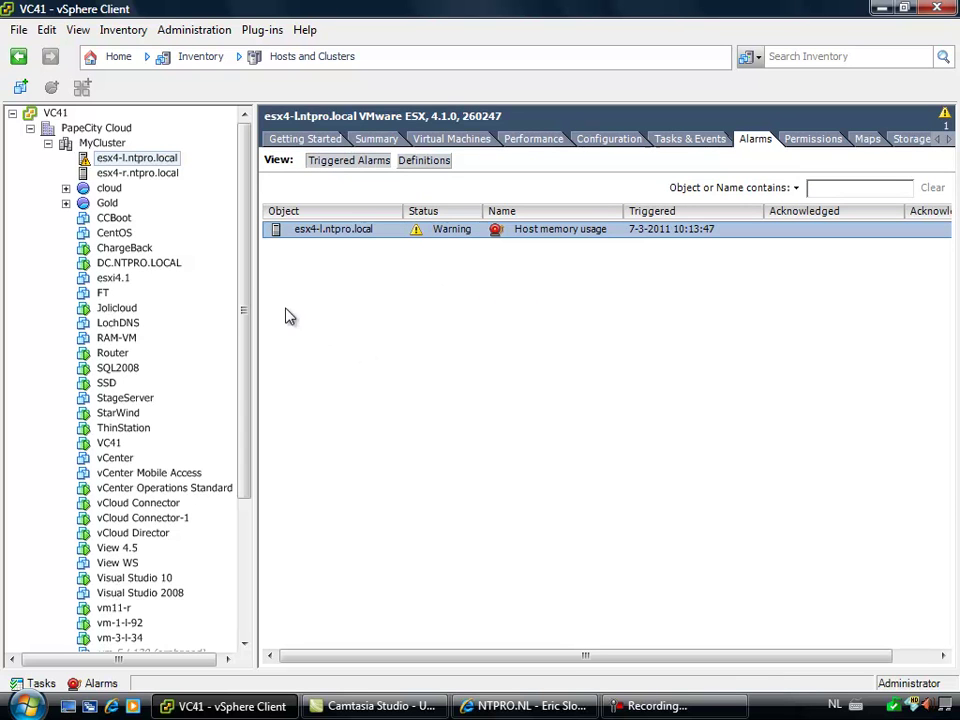
left_click_drag(243, 298, 255, 232)
- Open vCenter Operations Standard from the client's home page and go to its infrastructure overview
left_click(118, 58)
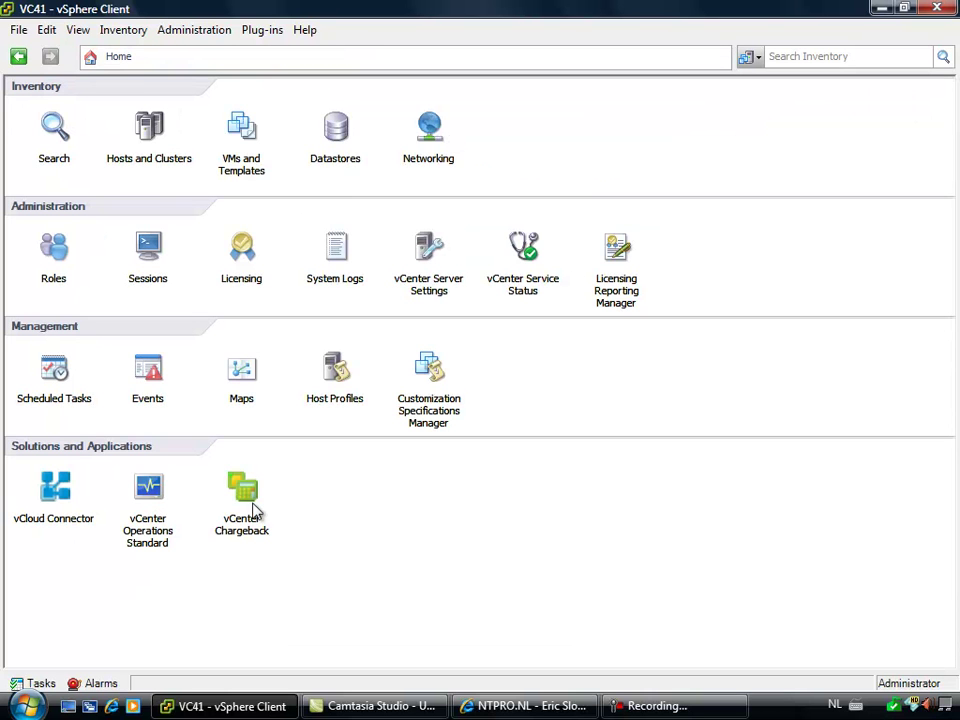
left_click(156, 489)
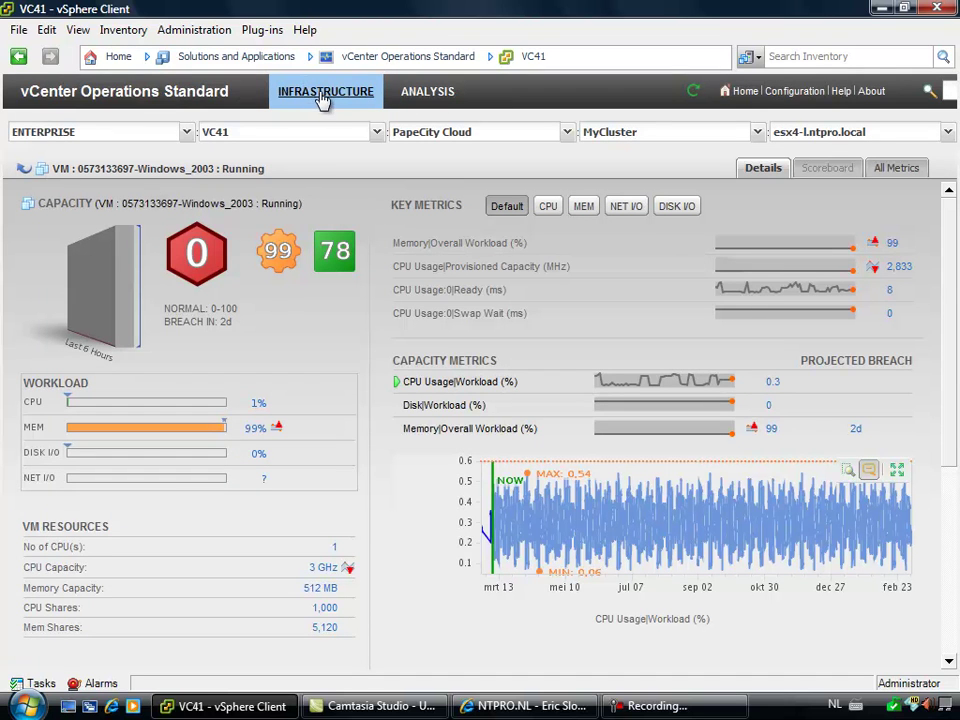
left_click(745, 93)
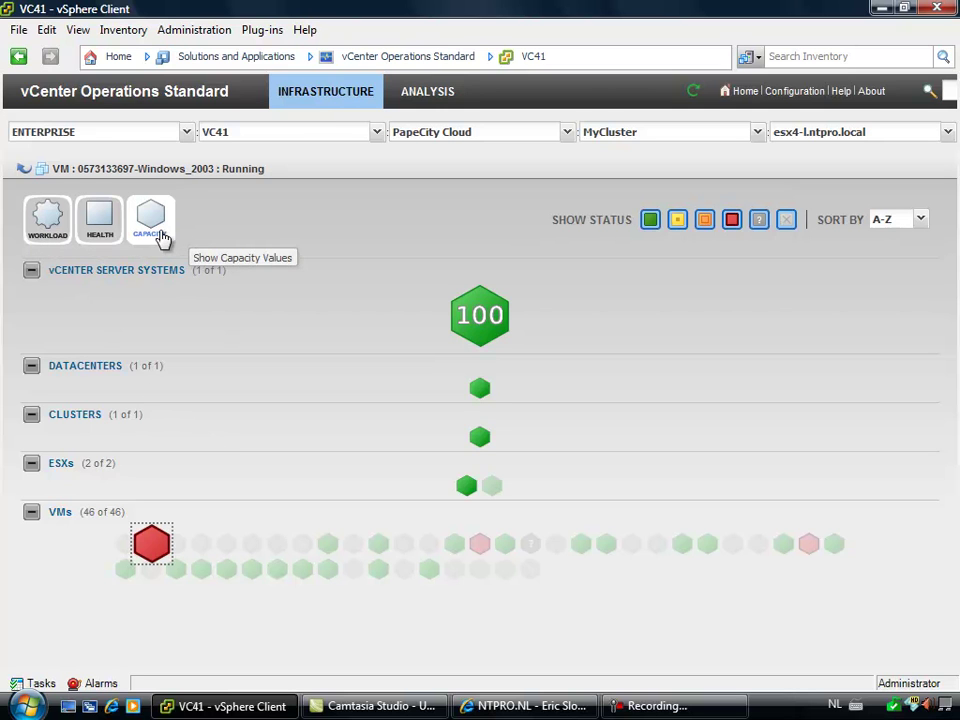
- Compare the infrastructure overview by workload, health and capacity values
left_click(47, 240)
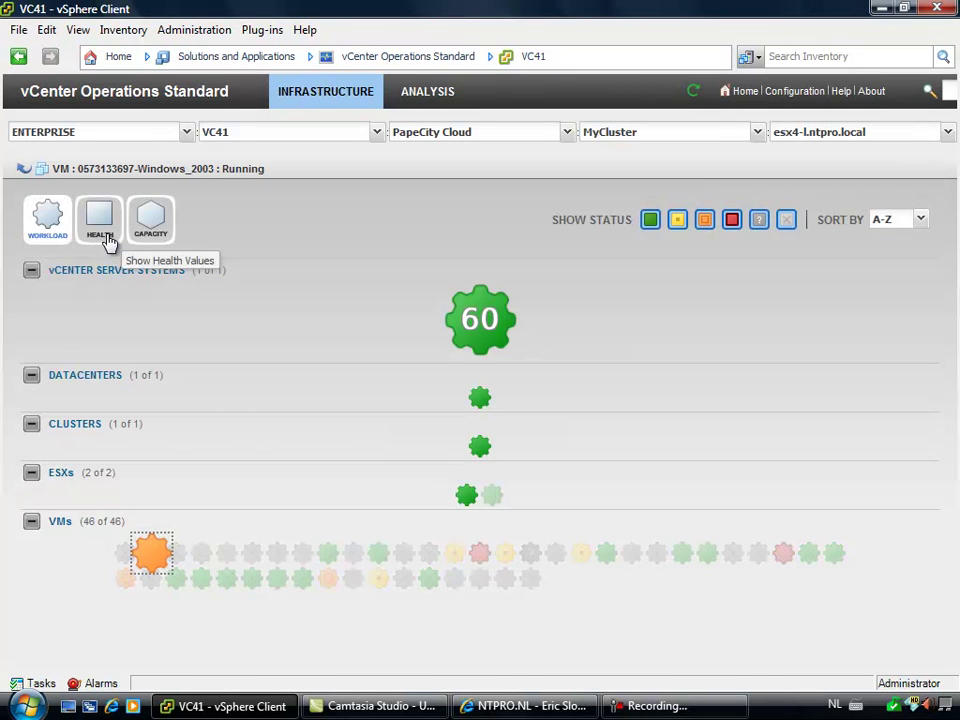
left_click(104, 240)
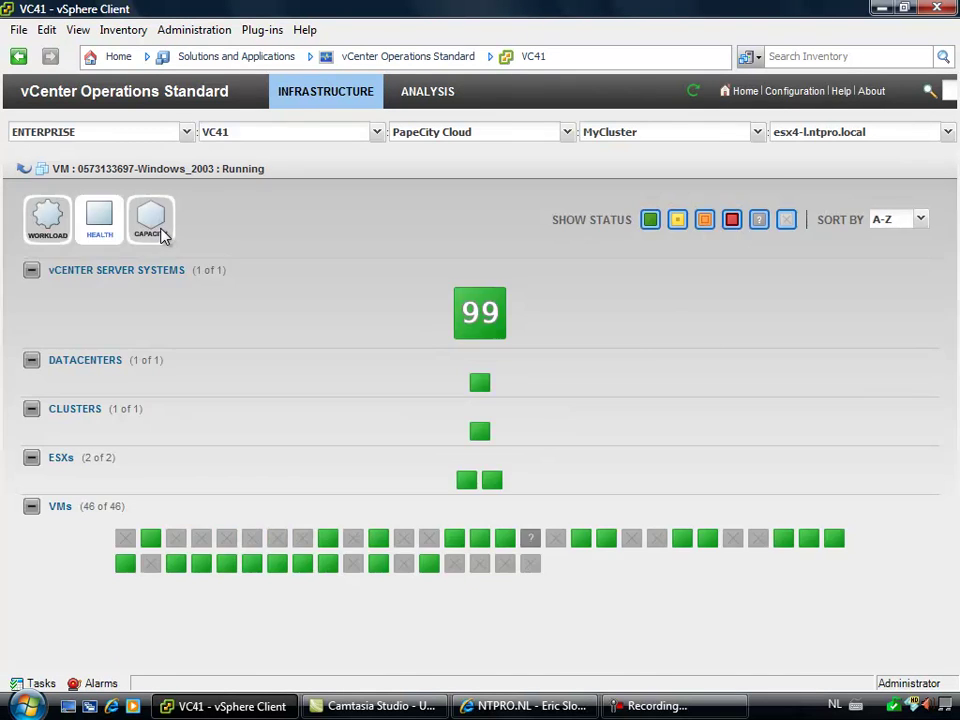
left_click(163, 236)
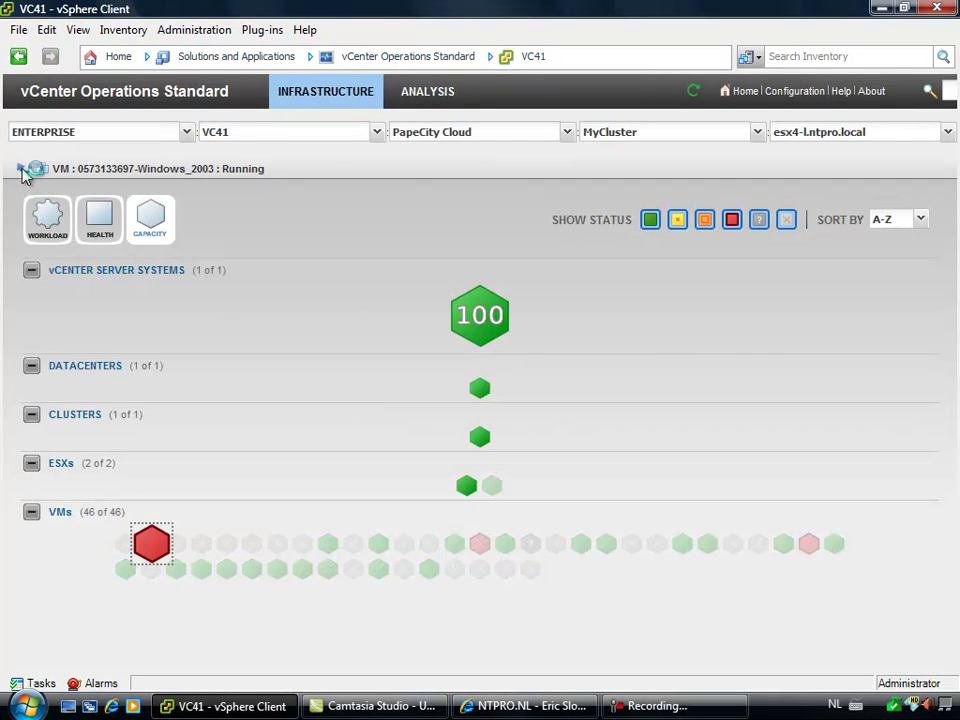
- Go up to the parent ESX host, show workload values and open the details of the red virtual machine vm-1-l-92
left_click(23, 170)
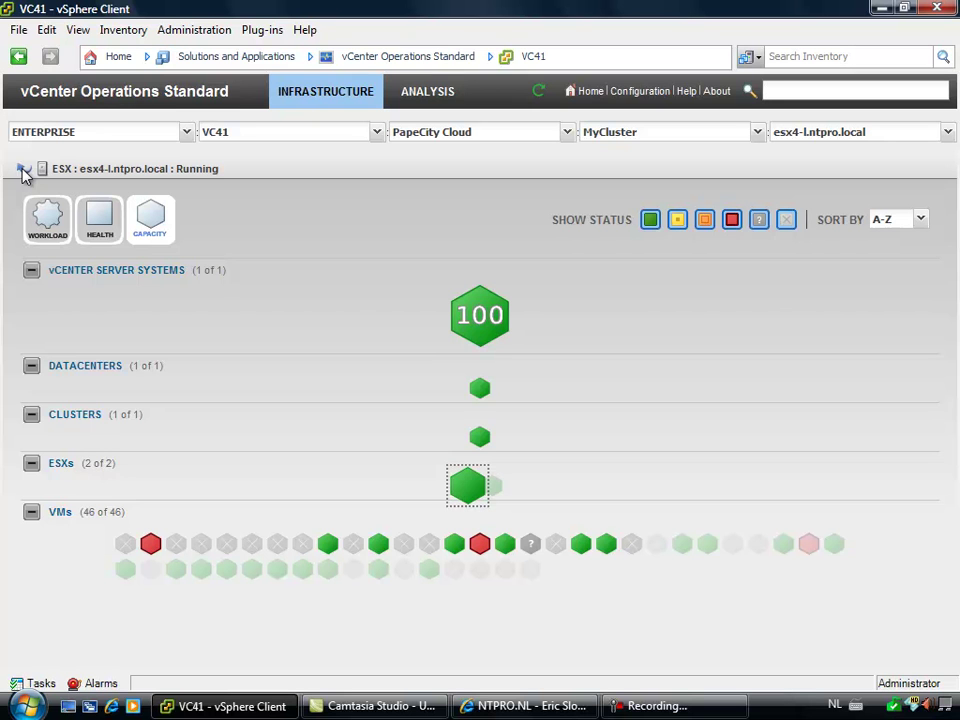
left_click(45, 214)
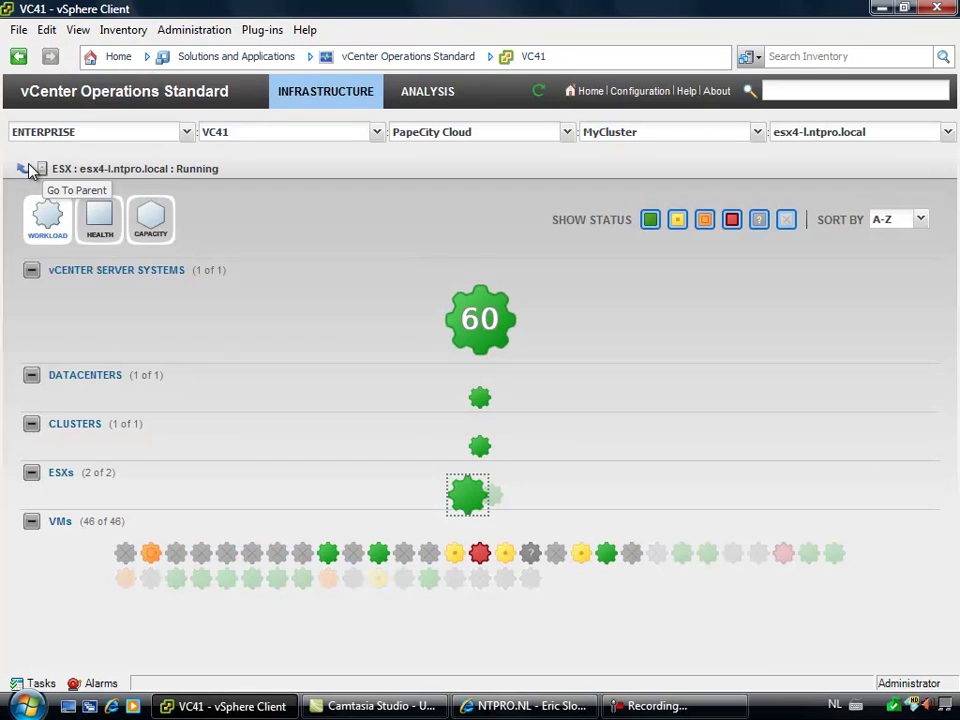
mouse_move(480, 556)
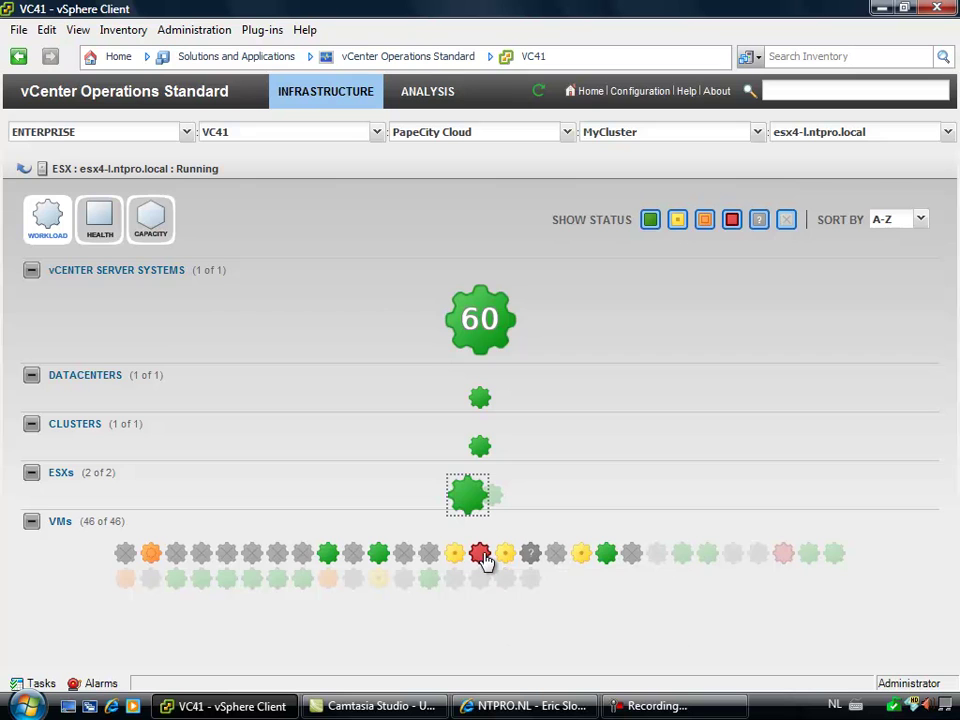
left_click(482, 559)
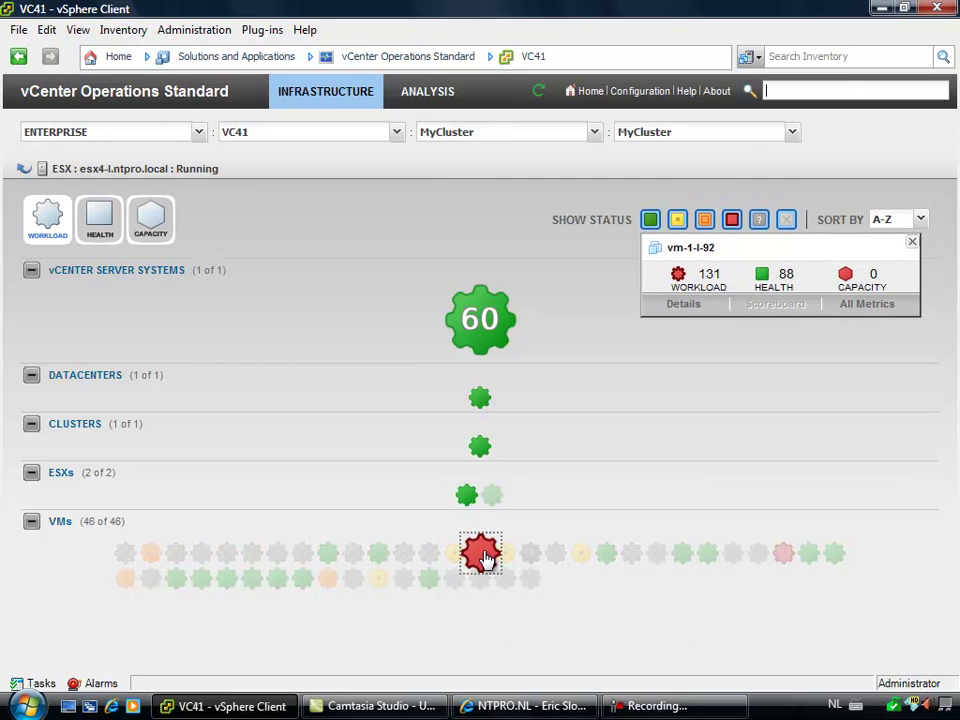
left_click(689, 306)
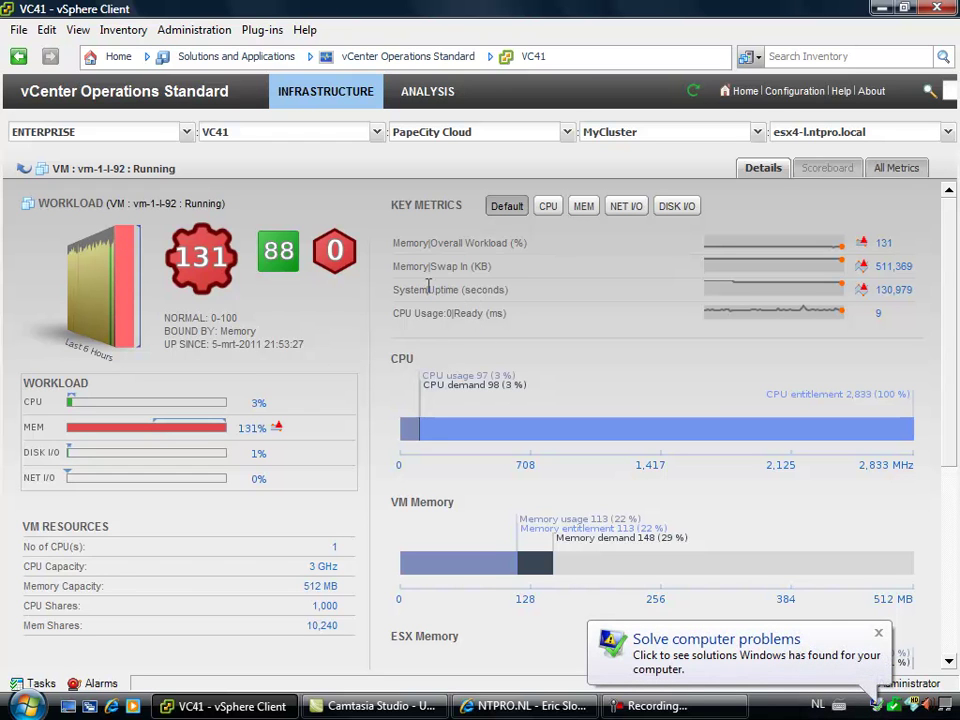
- Dismiss the system notification, review the workload and related objects of vm-1-l-92, and show its memory key metrics including Host Demand
left_click(878, 633)
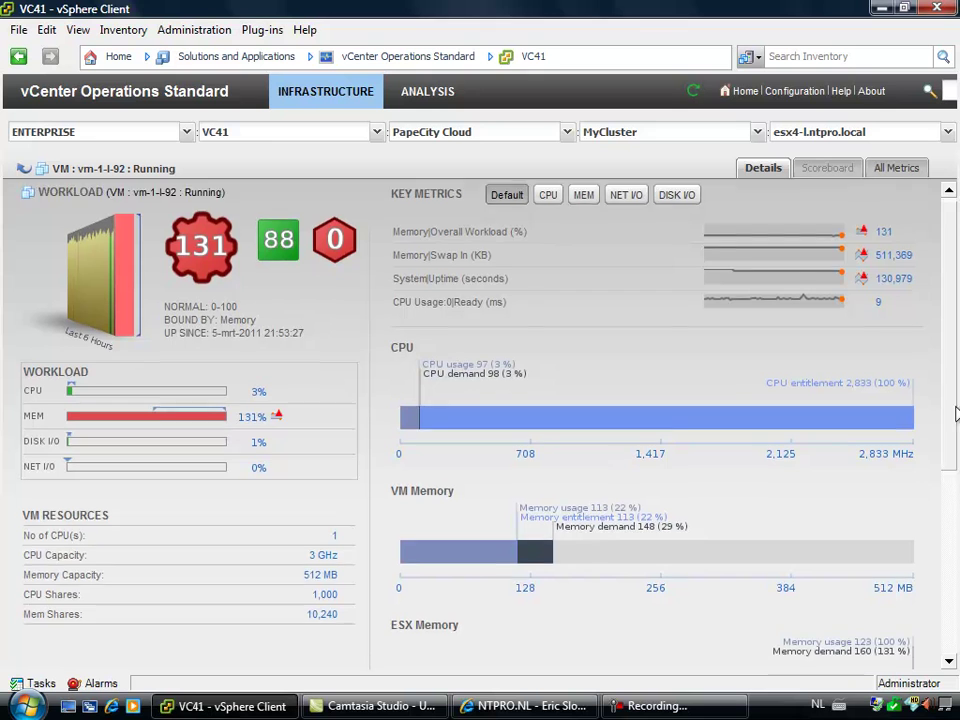
scroll(957, 632, "down", 5)
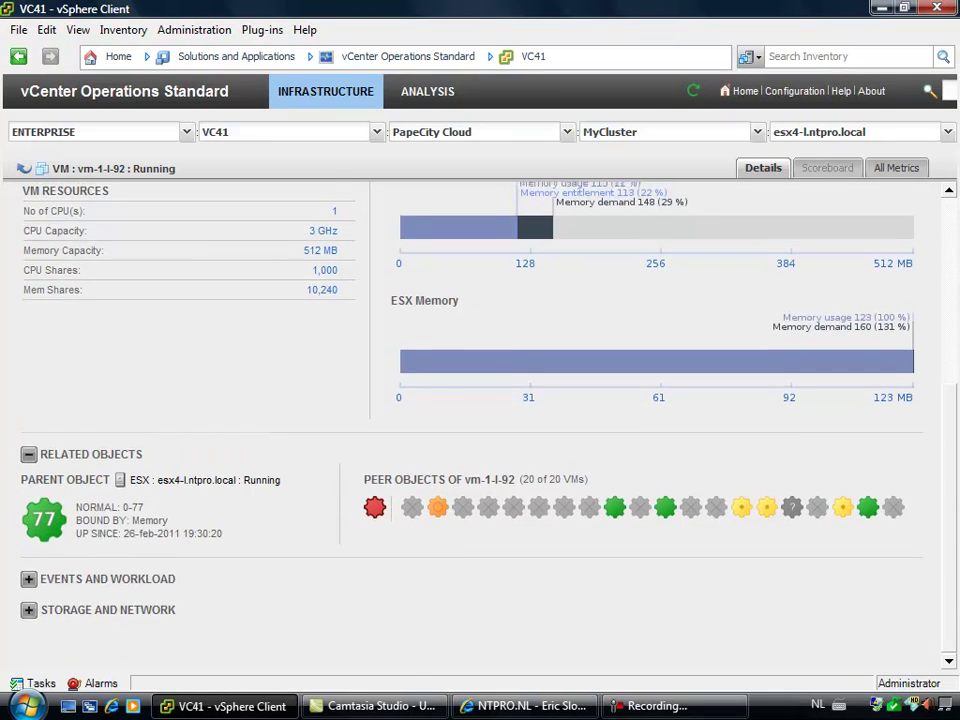
scroll(946, 387, "up", 5)
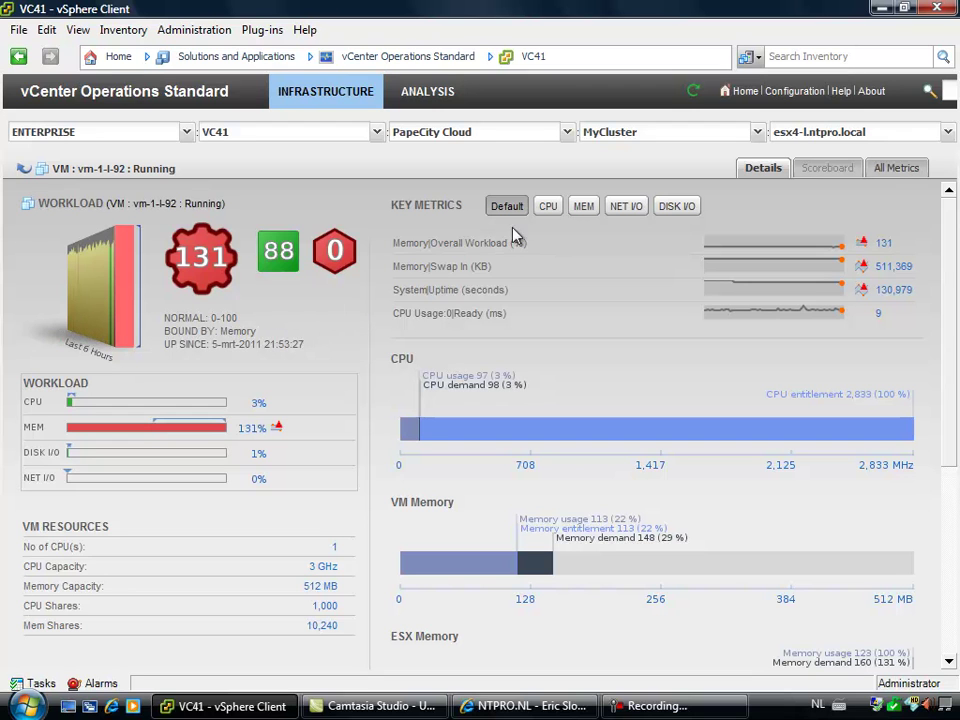
left_click(583, 208)
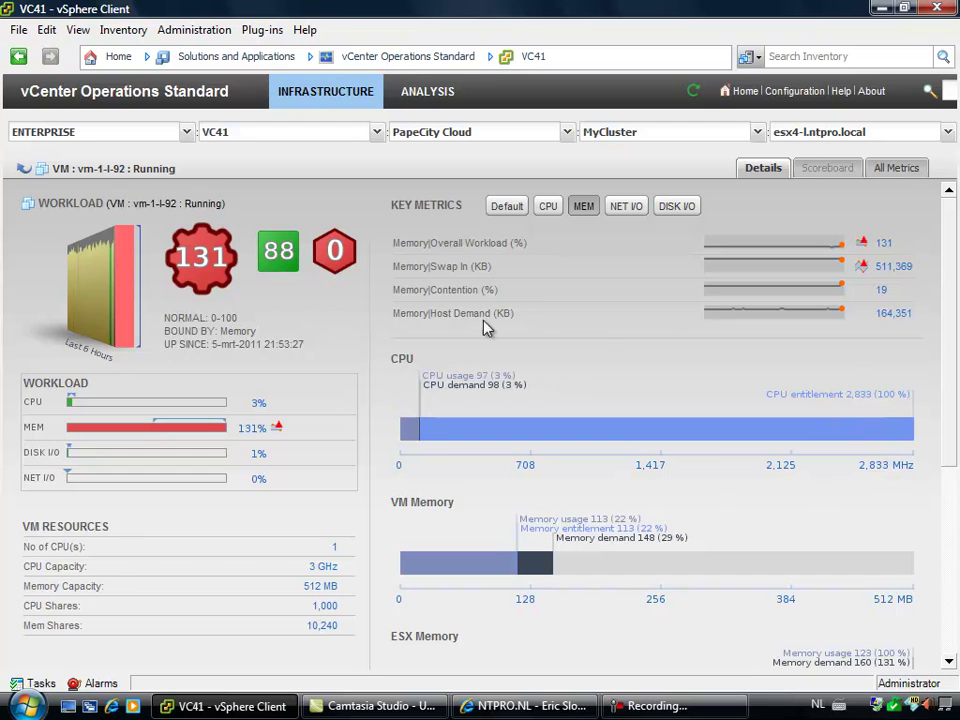
left_click_drag(520, 320, 418, 307)
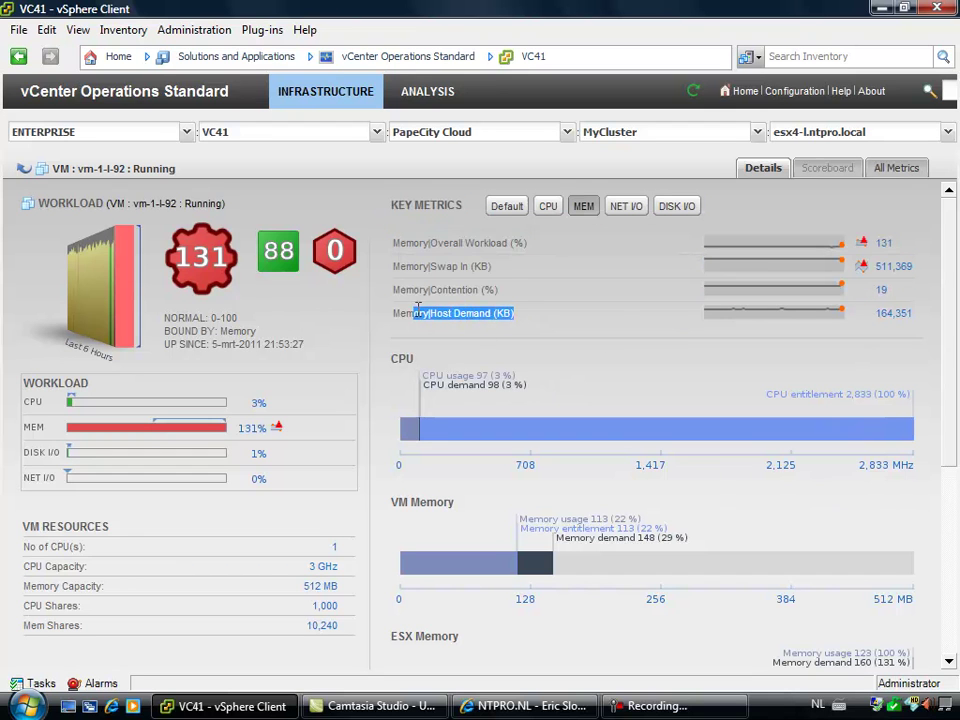
- Show all metrics of vm-1-l-92 and expand the Memory group in the metric selector
left_click(899, 174)
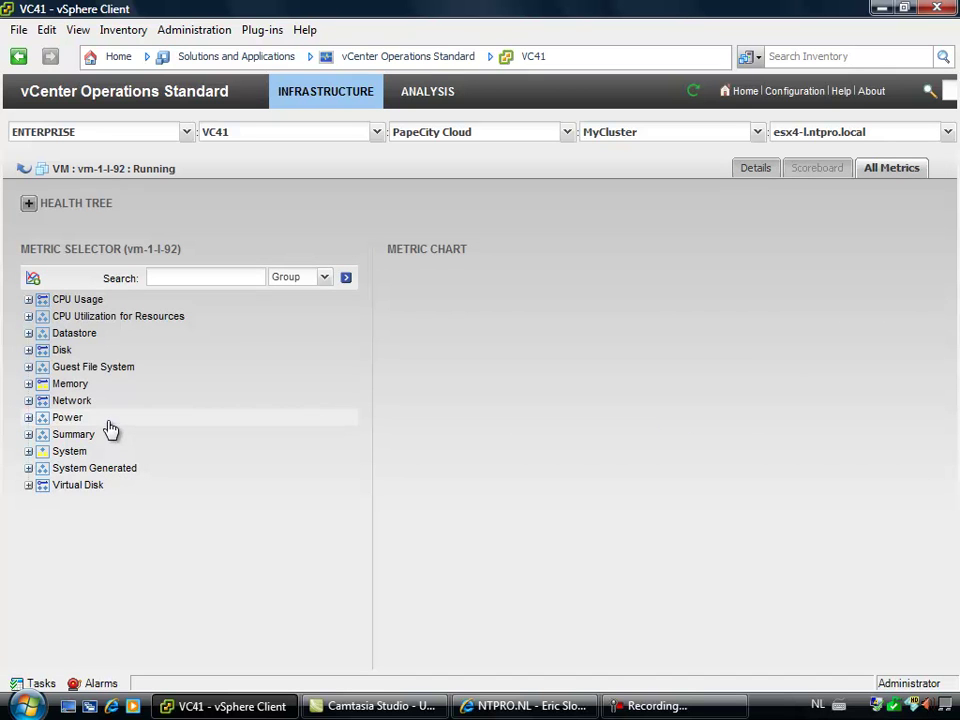
left_click(29, 385)
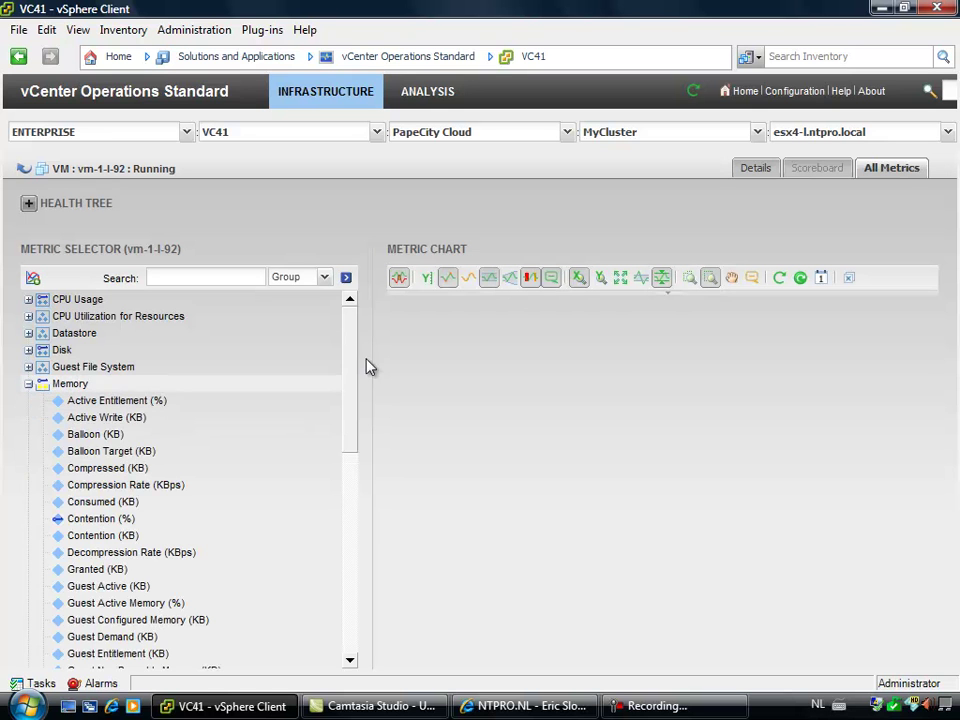
mouse_move(353, 354)
left_mouse_down()
mouse_move(356, 529)
mouse_move(360, 349)
left_mouse_up()
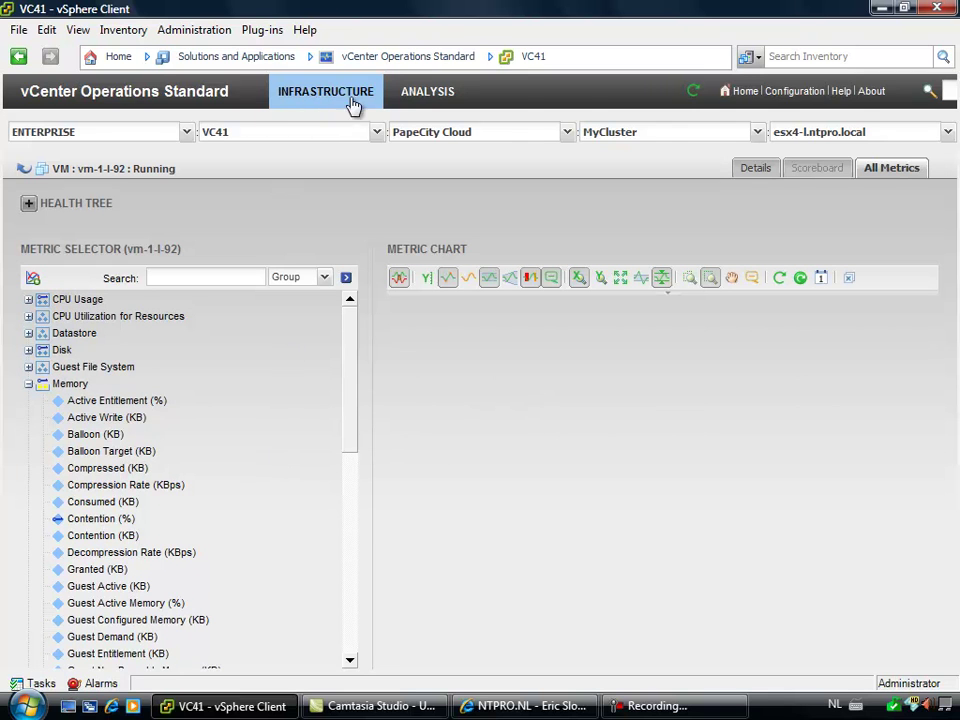
- Return to the infrastructure overview and go up to the parent host esx4-l.ntpro.local
left_click(755, 100)
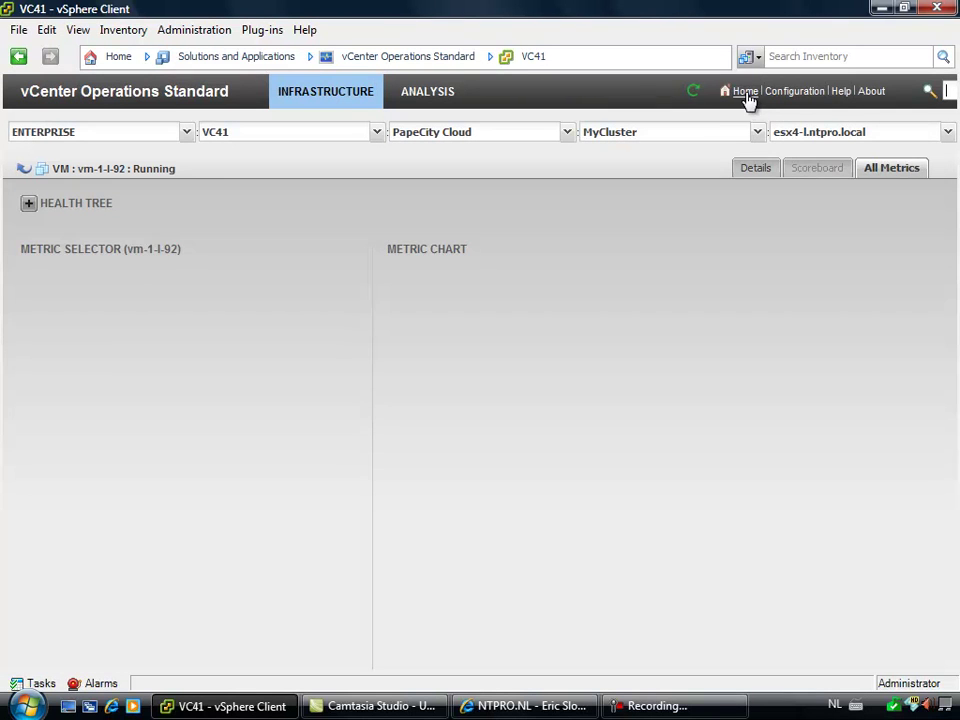
left_click(747, 97)
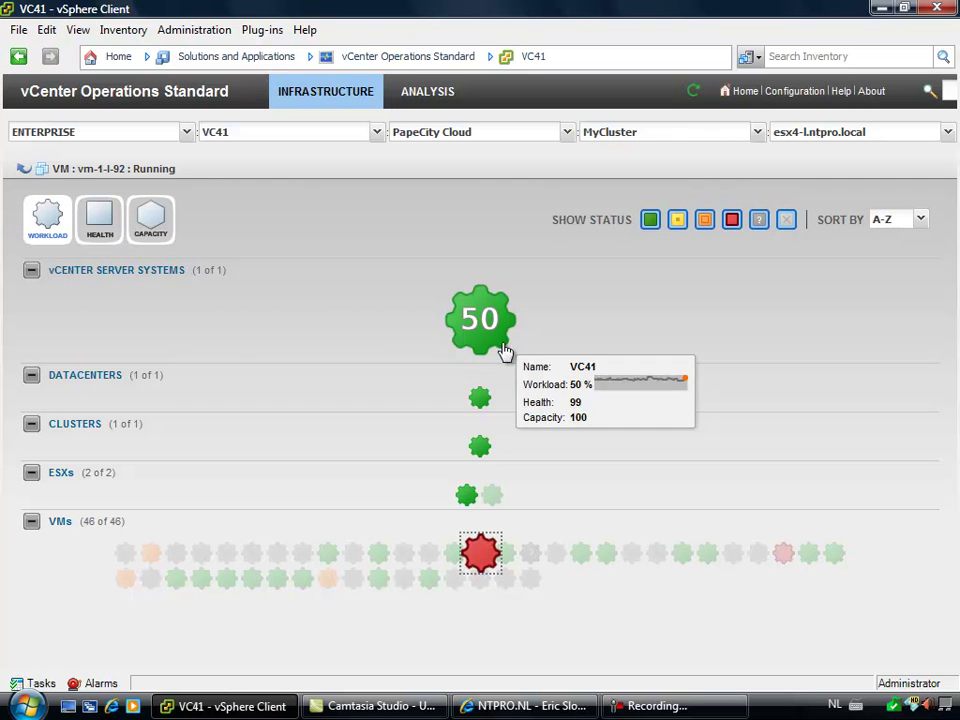
left_click(24, 172)
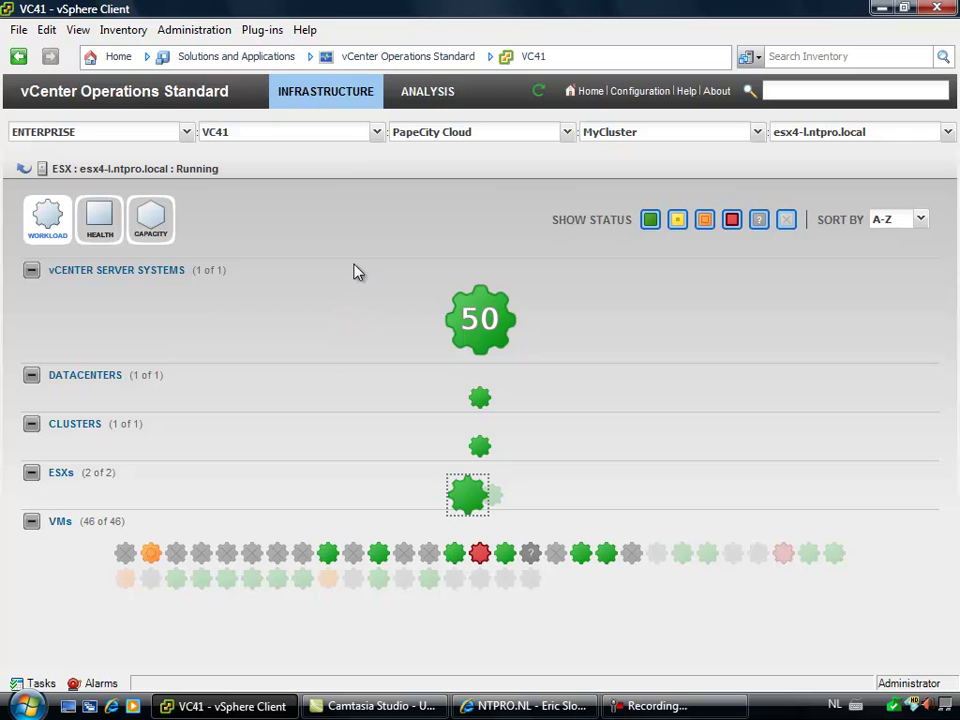
- View the overview page's HTML source in Notepad, look through it and close it
right_click(355, 316)
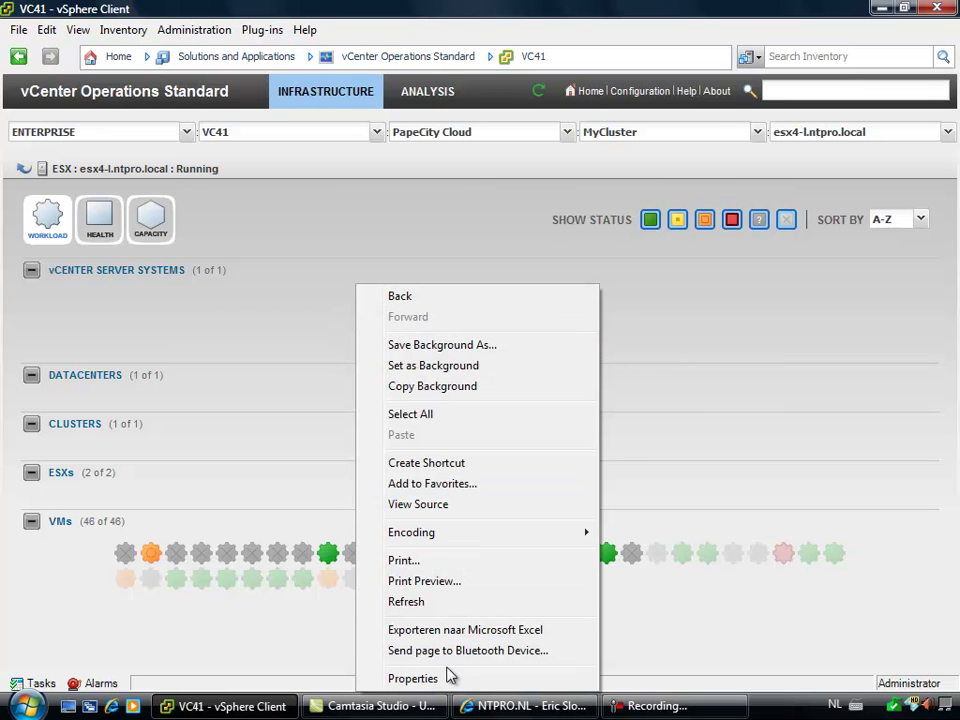
left_click(447, 508)
scroll(447, 355, "down", 8)
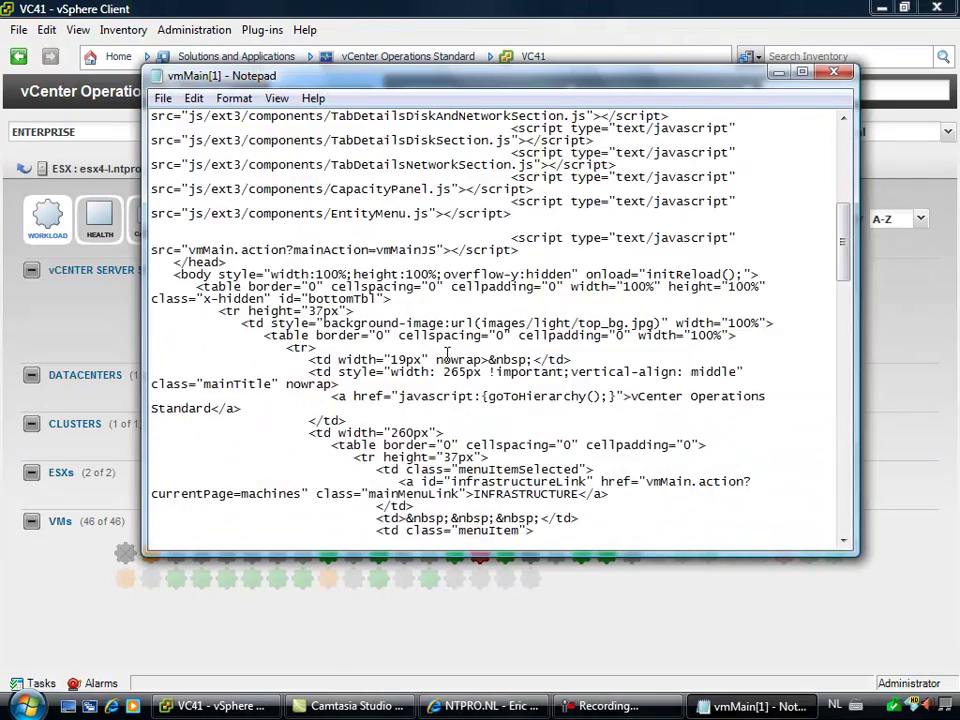
scroll(447, 355, "down", 15)
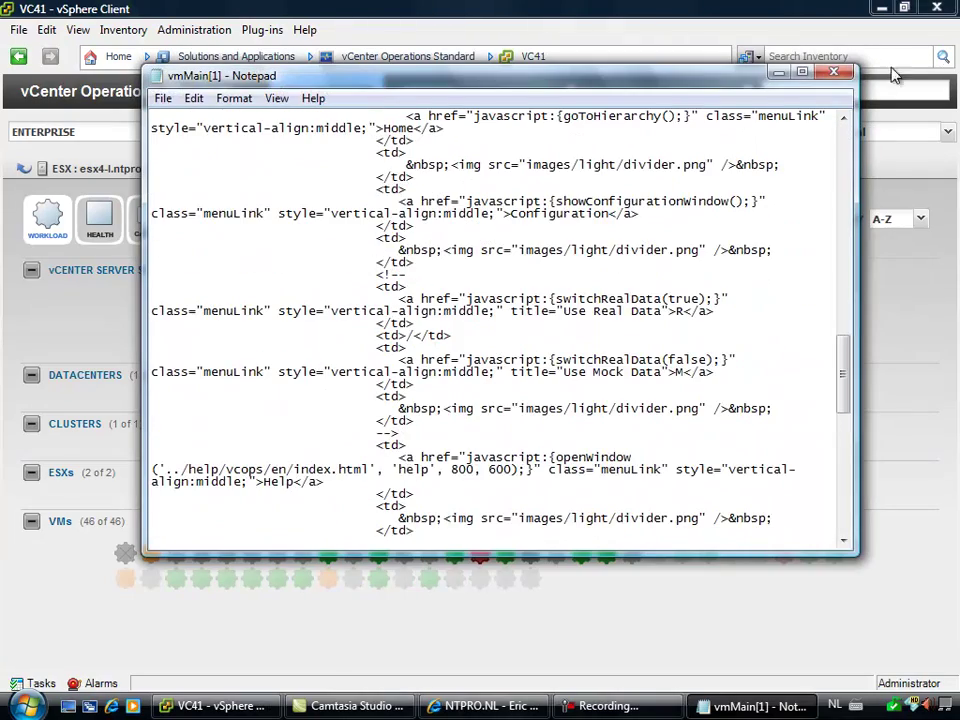
left_click(845, 76)
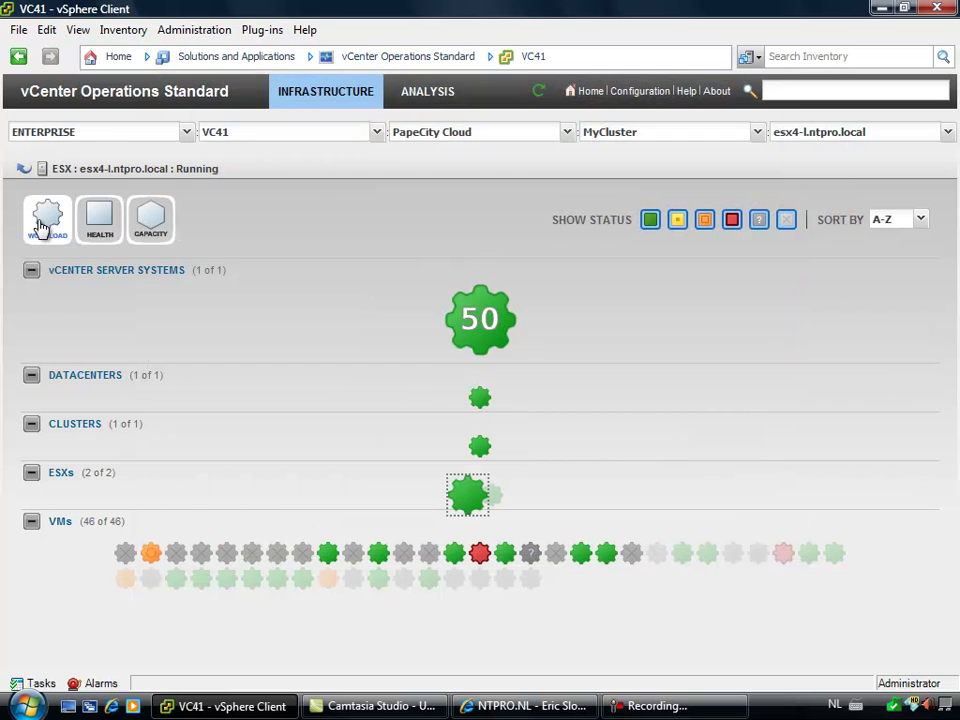
- Switch the overview to health values and on to capacity values, and inspect the virtual machines' capacity
left_click(99, 217)
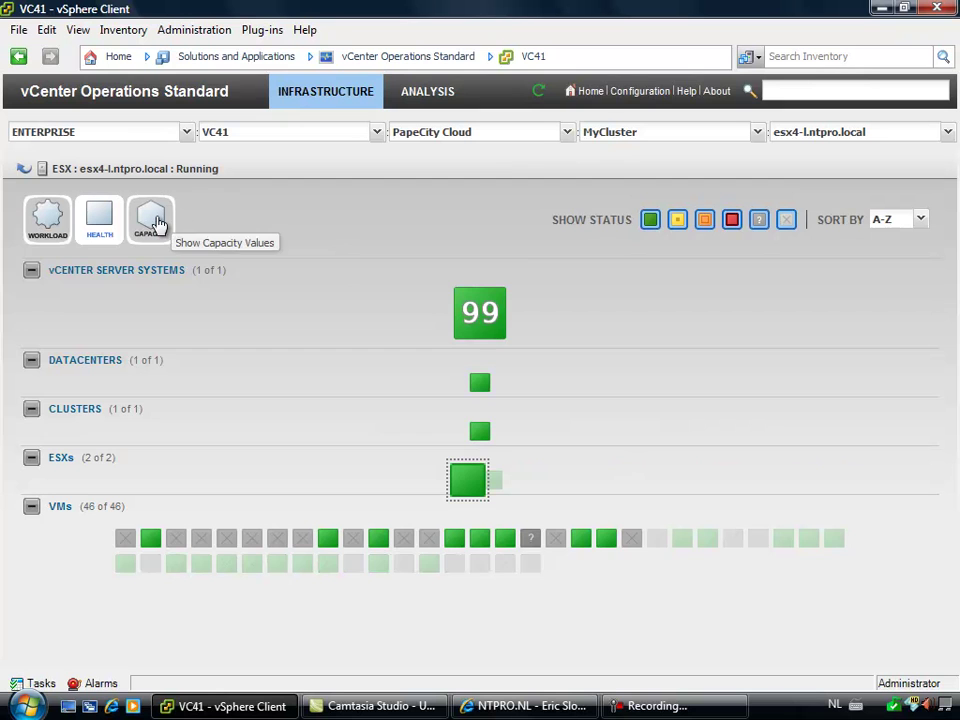
left_click(162, 223)
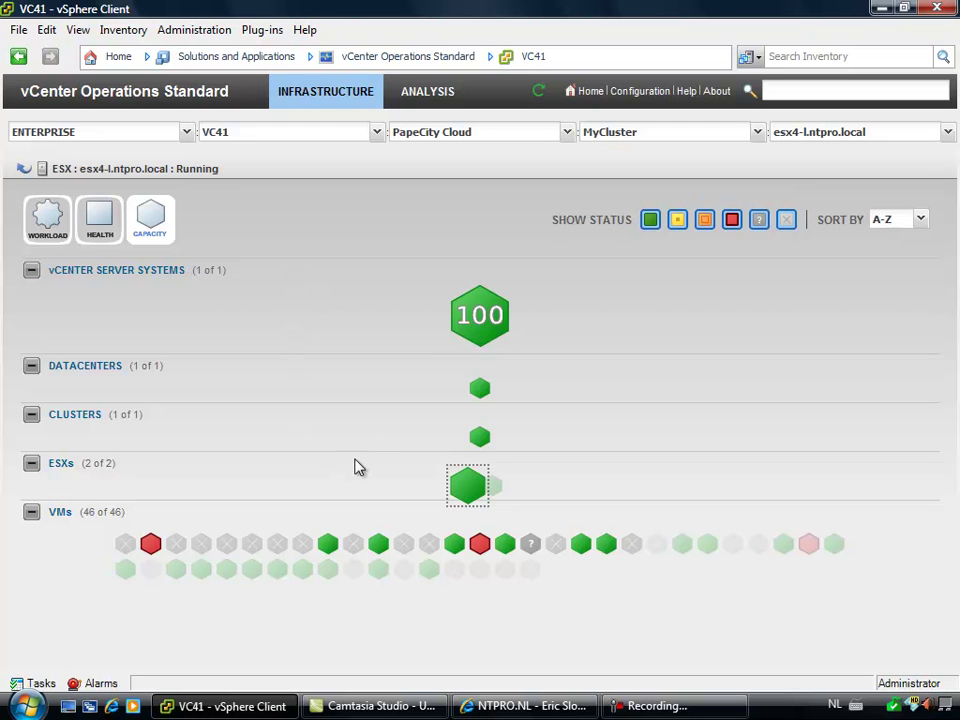
mouse_move(485, 553)
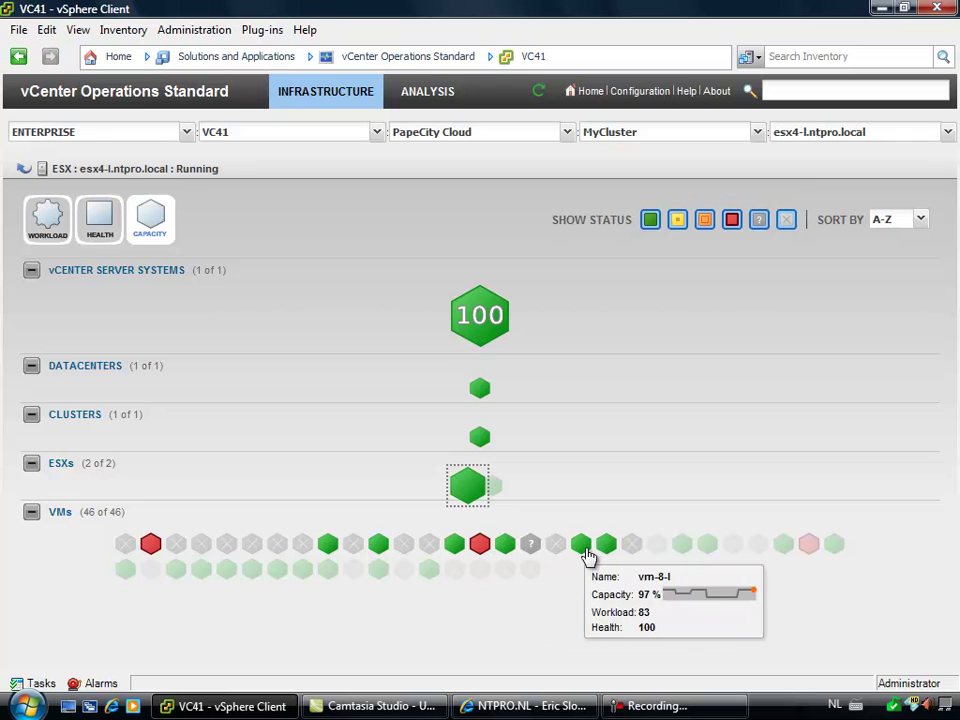
- Check vmClient's workload, health and capacity scores from the capacity overview and close its summary
mouse_move(597, 549)
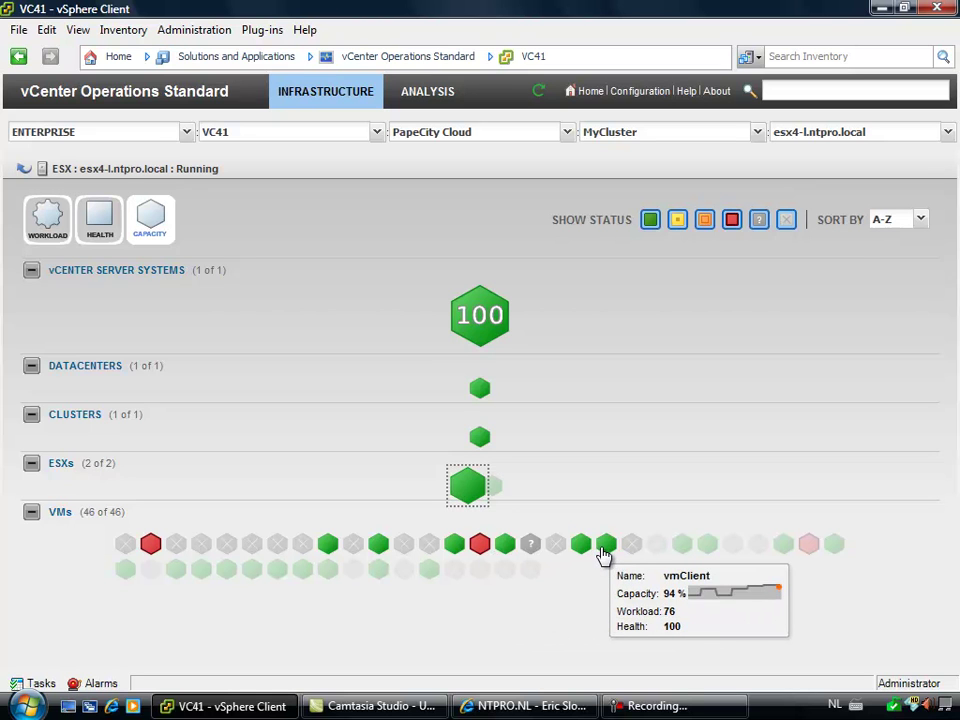
left_click(602, 550)
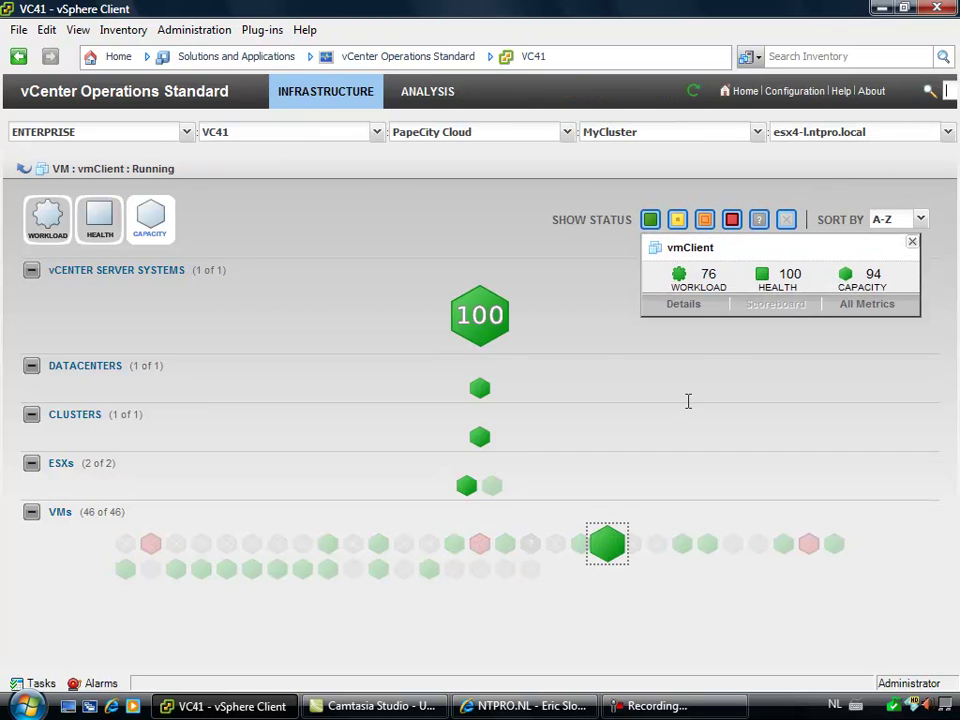
left_click(912, 242)
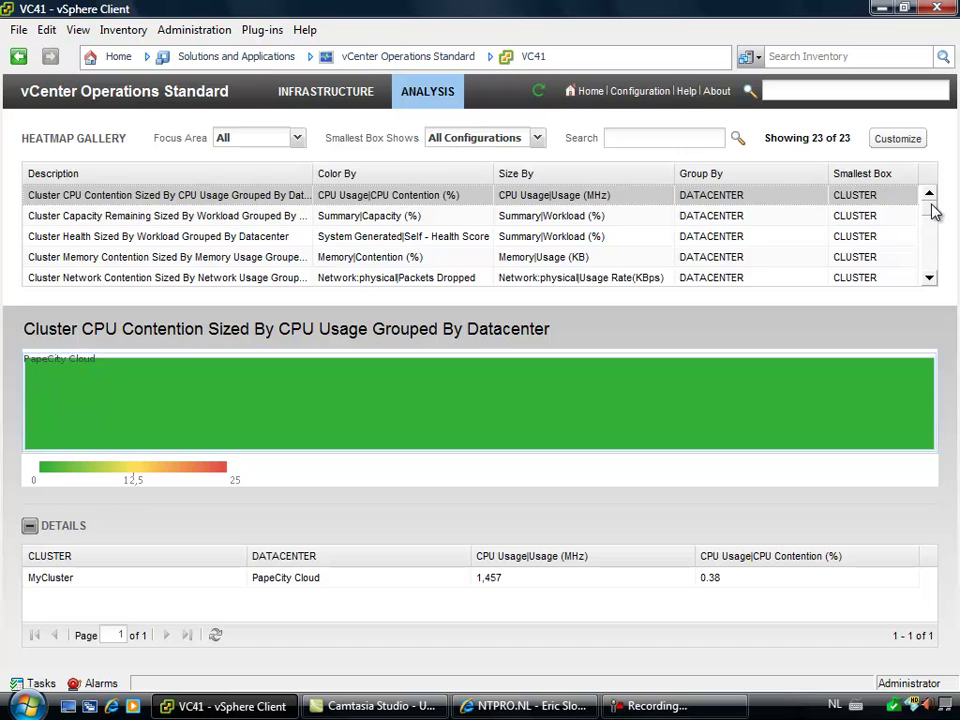
- Show the analysis heatmap for VM memory contention by cluster/host, followed by the one for VM I/O contention by datastore
left_click_drag(932, 210, 939, 279)
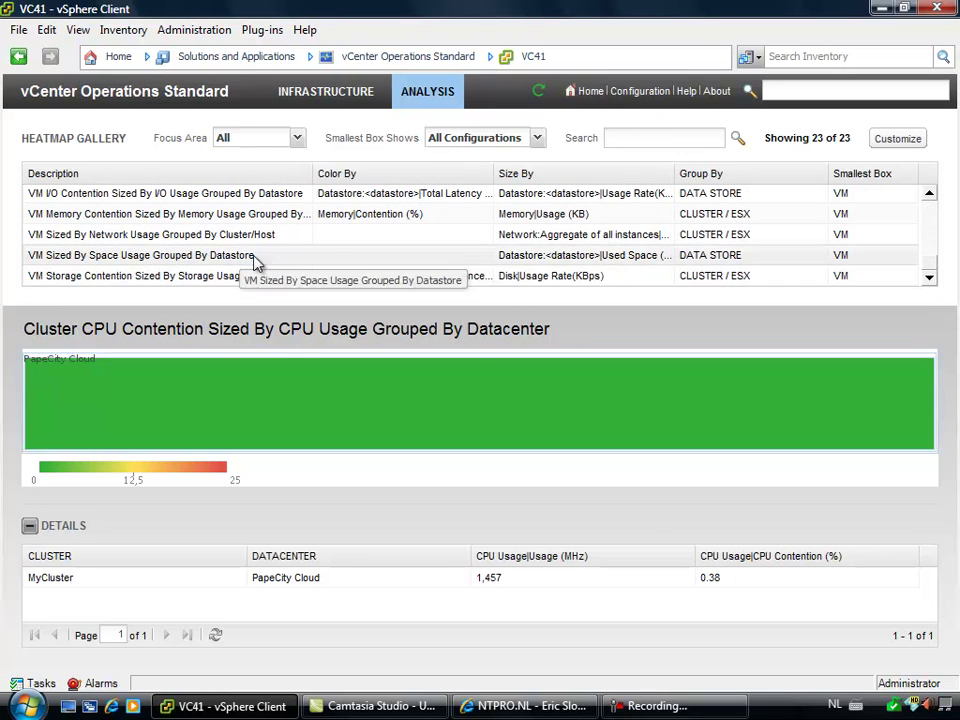
scroll(141, 223, "up", 1)
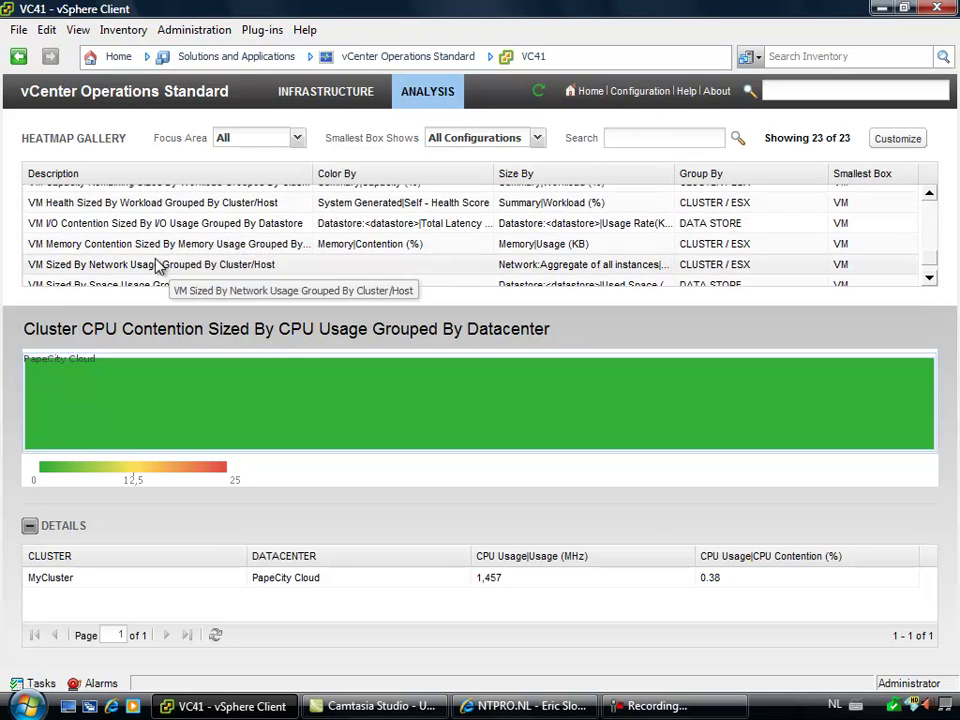
left_click(160, 244)
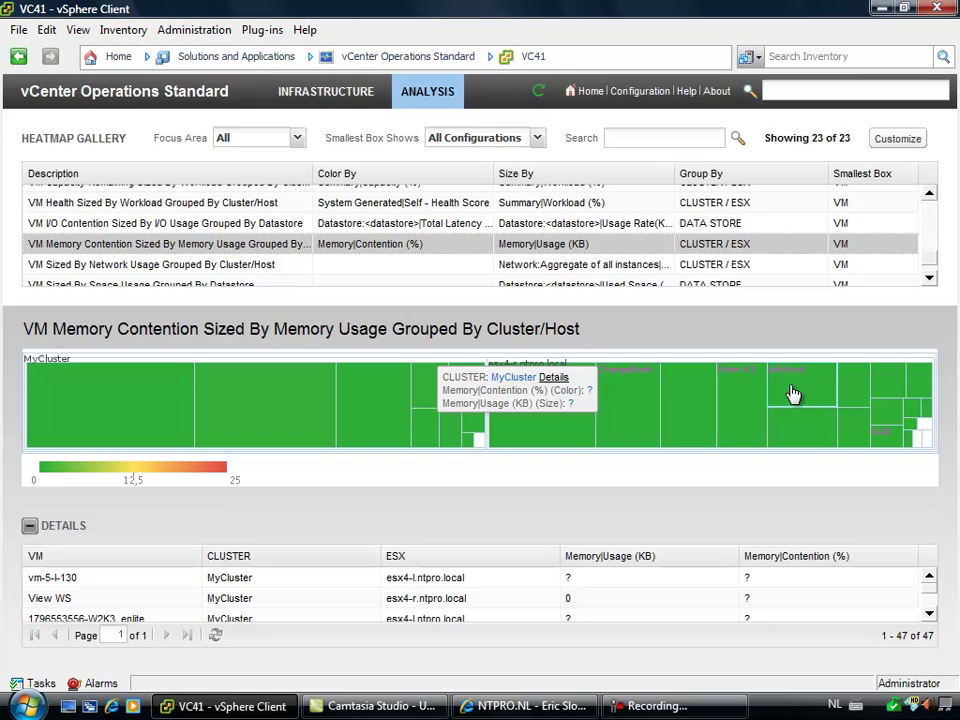
left_click(423, 226)
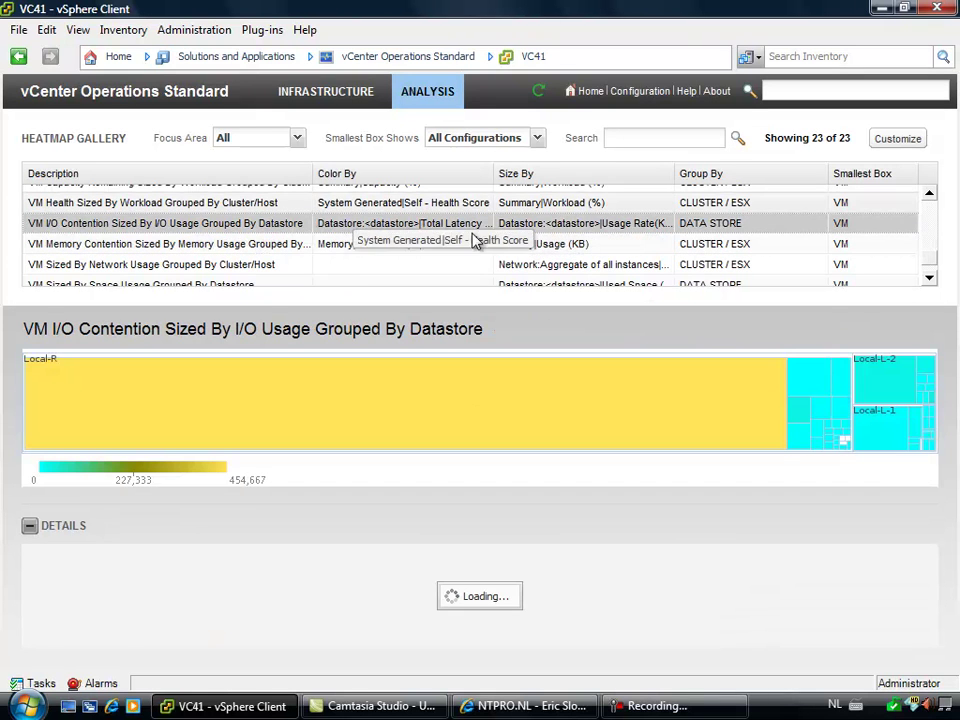
- Show the VM health heatmap and the VM capacity remaining heatmap grouped by cluster/host, and inspect the red virtual machines in the latter
left_click(930, 195)
left_click(930, 196)
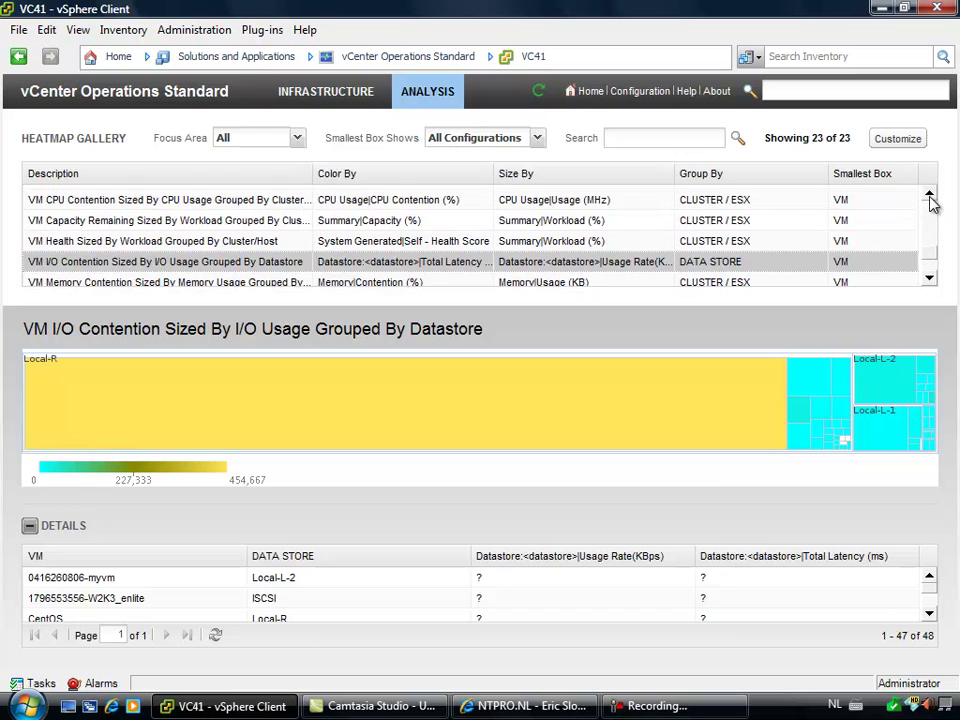
left_click(255, 244)
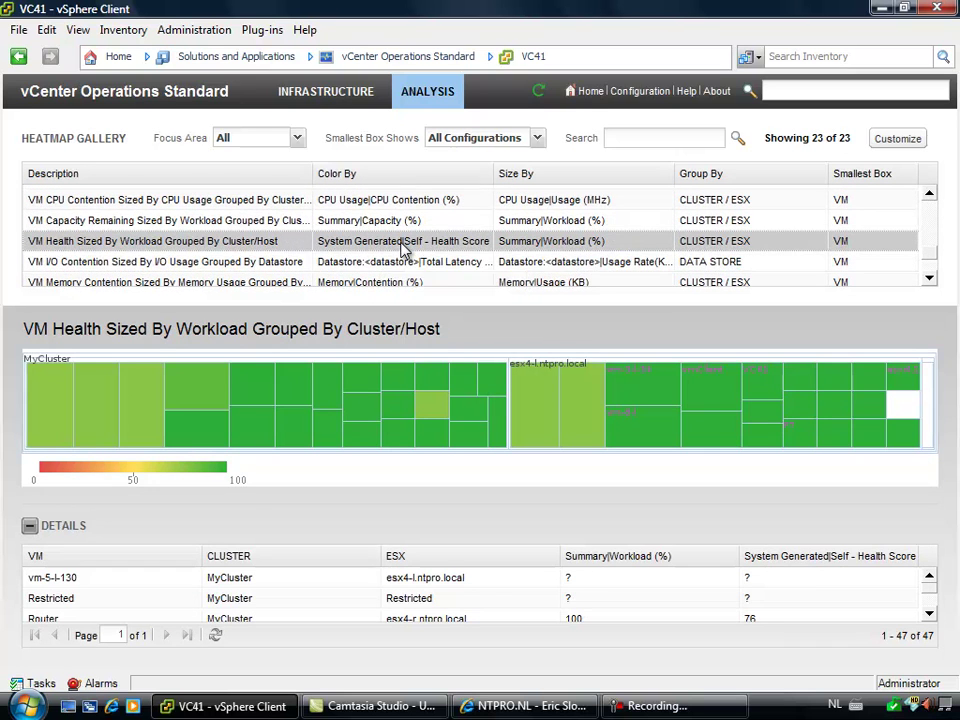
left_click(248, 224)
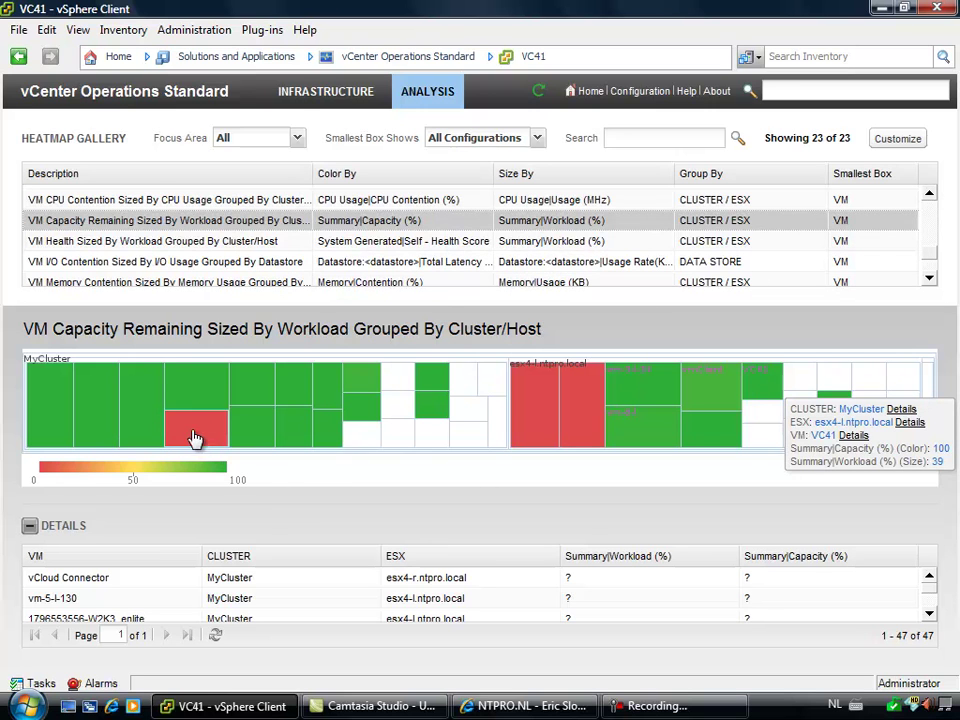
mouse_move(203, 438)
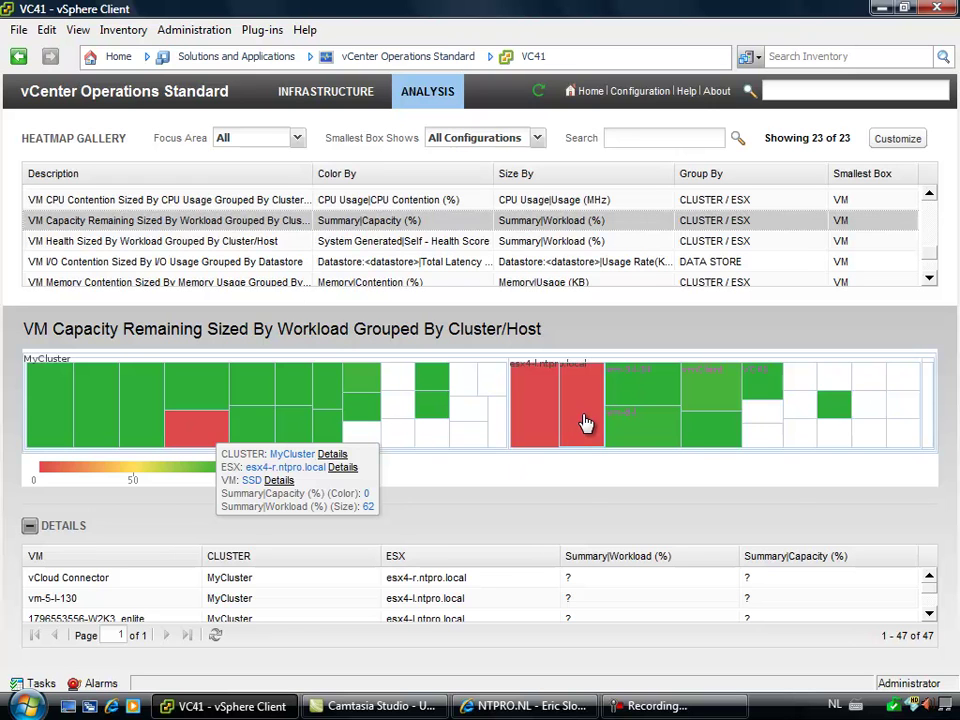
mouse_move(586, 423)
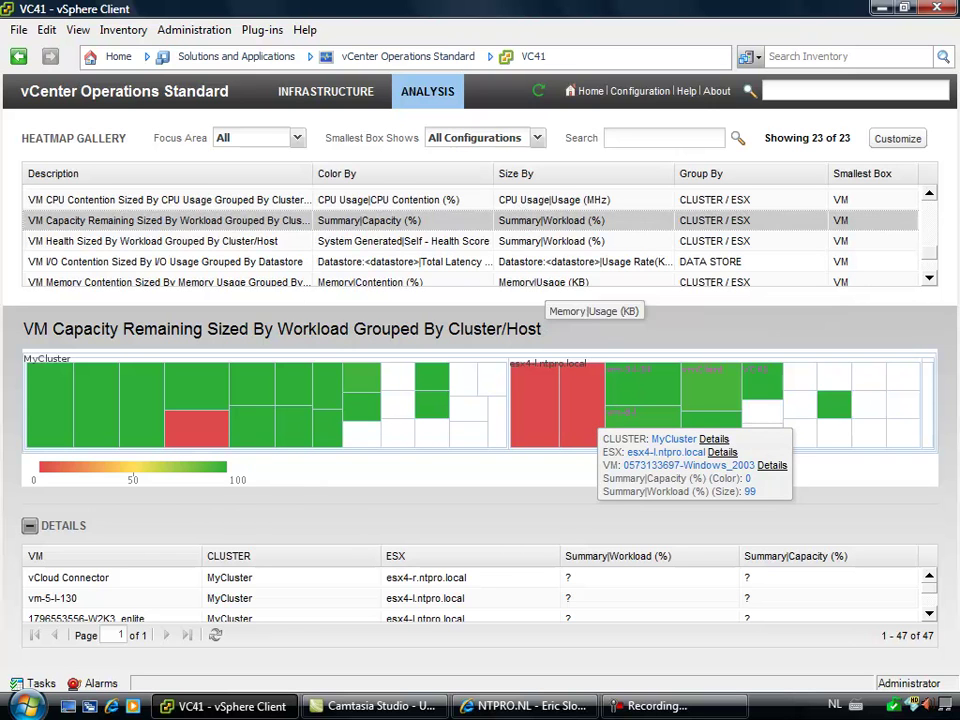
- Show the host storage contention heatmap and the host memory contention heatmap, both grouped by datacenter/cluster
left_click(930, 195)
left_click(930, 195)
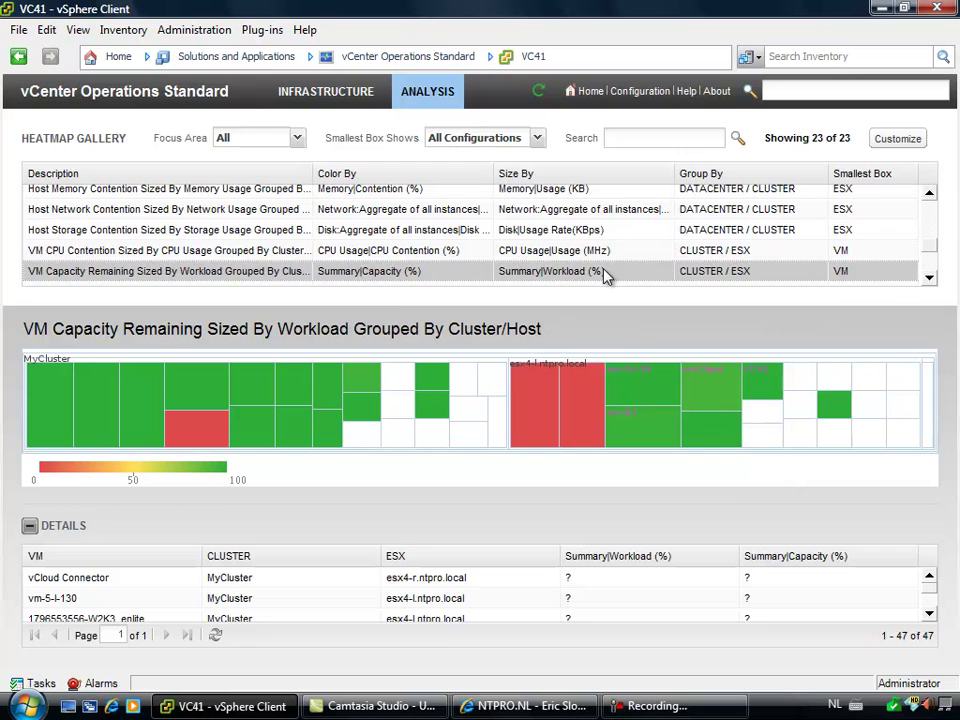
left_click(630, 234)
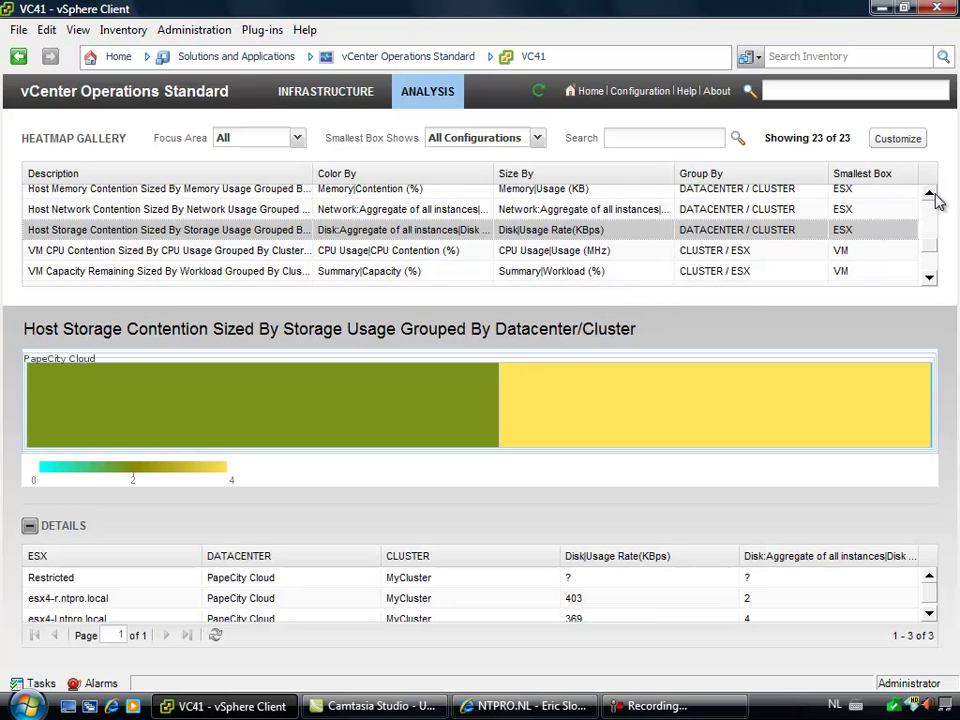
left_click(930, 194)
left_click(930, 194)
left_click(375, 240)
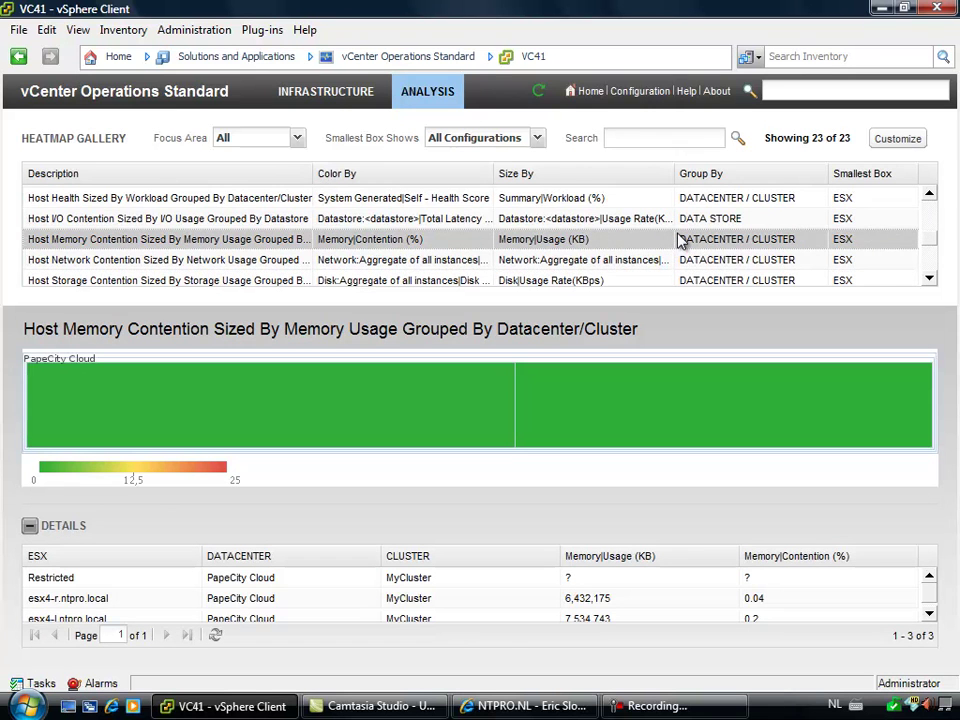
- Show the heatmap of host CPU contention sized by CPU usage and grouped by datacenter/cluster
left_click(930, 194)
left_click(930, 194)
left_click(930, 194)
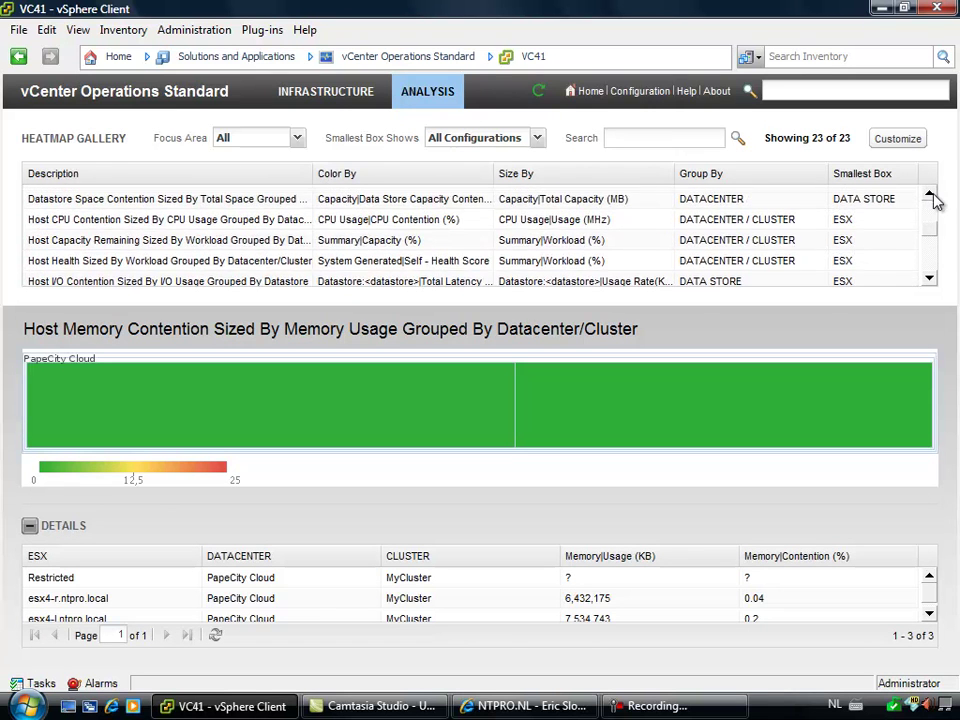
left_click(420, 221)
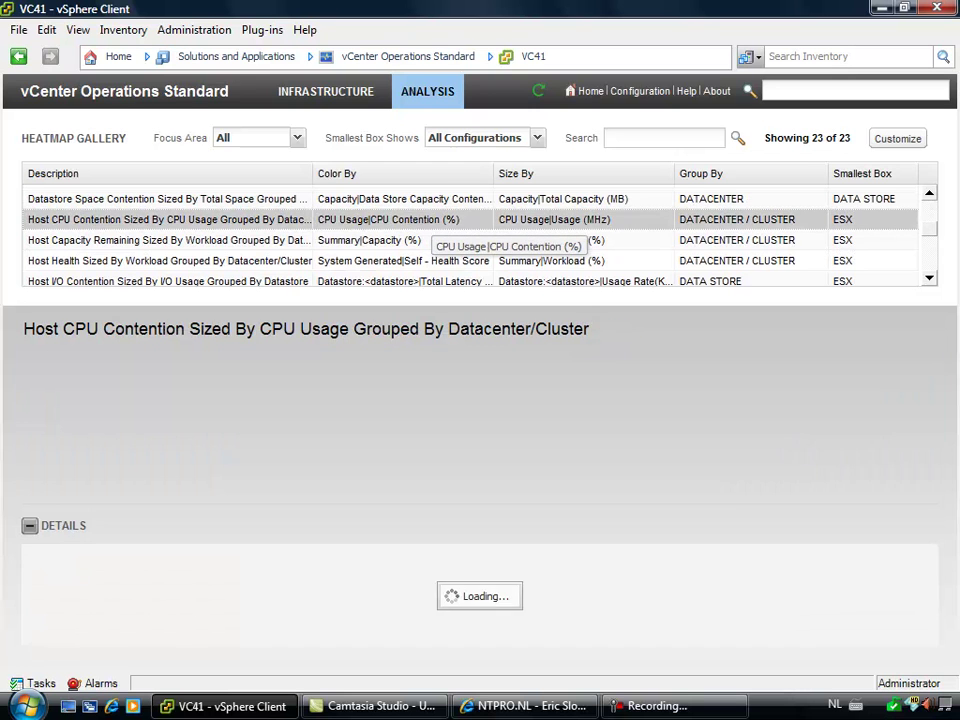
scroll(932, 236, "up", 3)
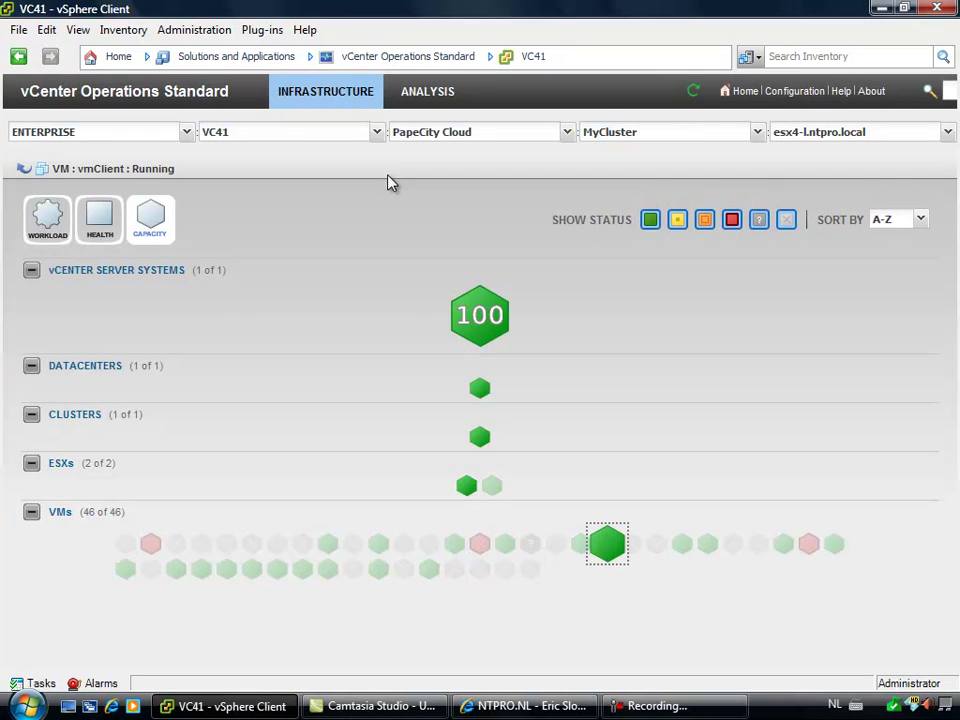
- Go up to vmClient's parent host in the infrastructure overview and open the help topic Diagnose an Object Showing Poor Health, accepting the untrusted certificate
left_click(22, 170)
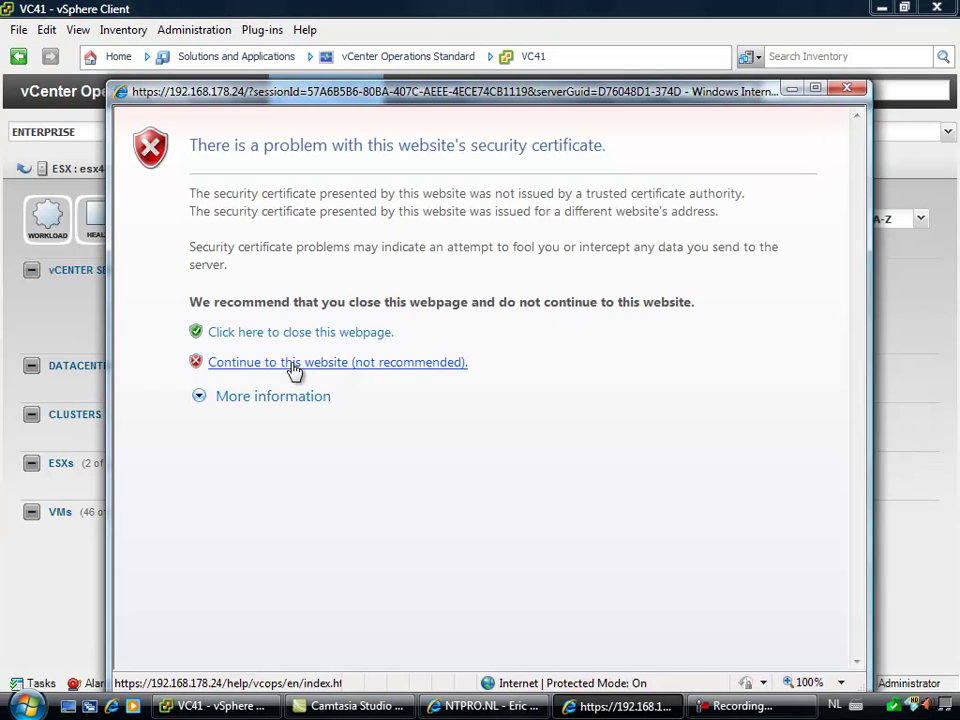
left_click(294, 364)
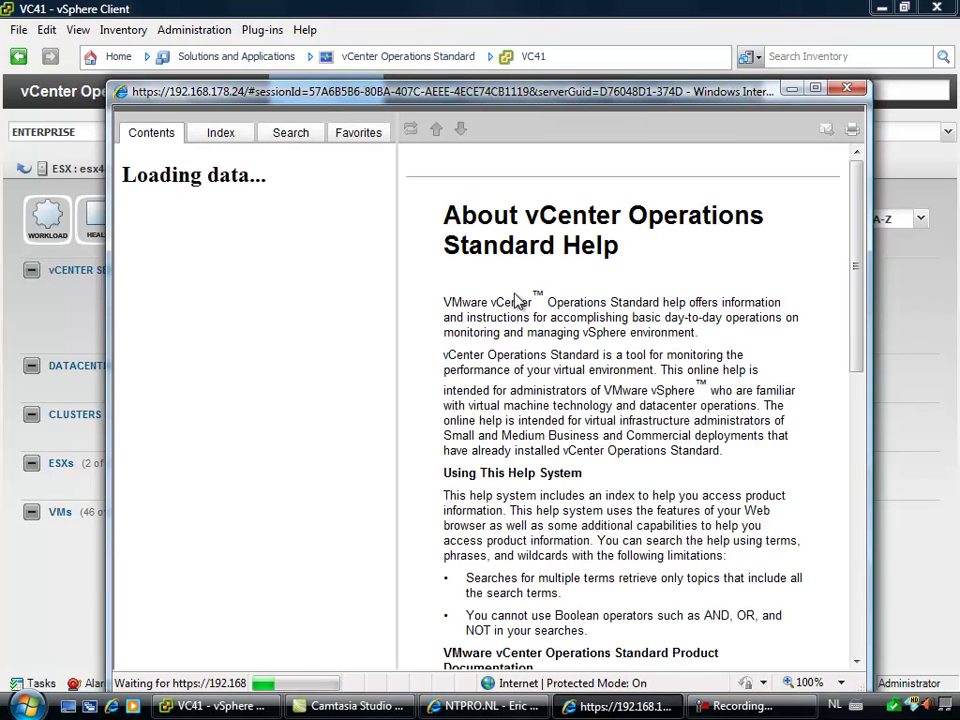
left_click(128, 198)
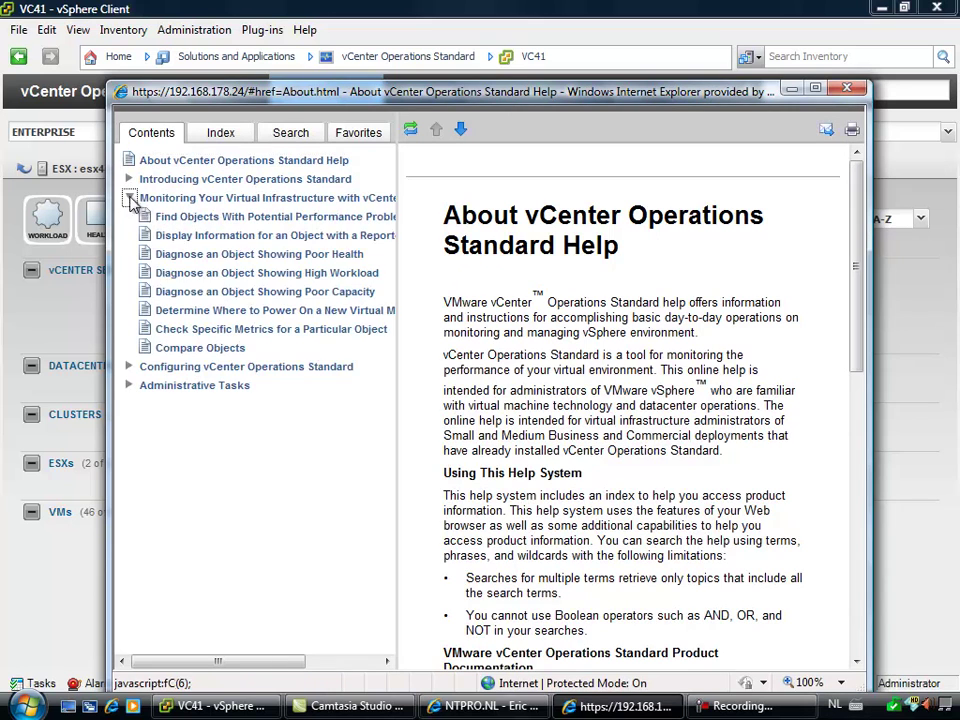
left_click(249, 259)
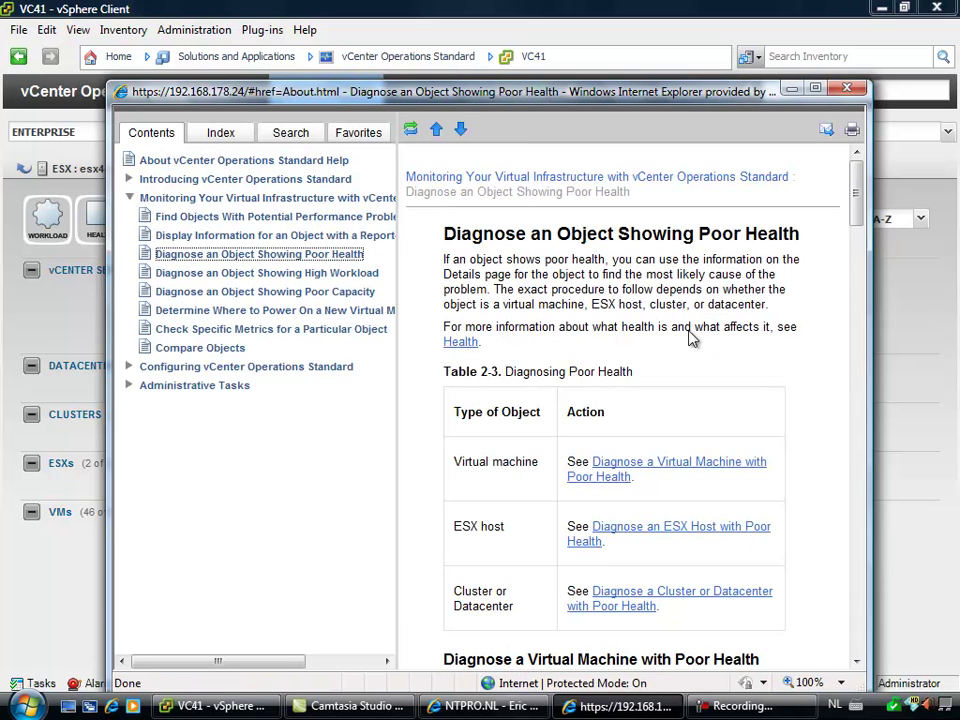
left_click(765, 706)
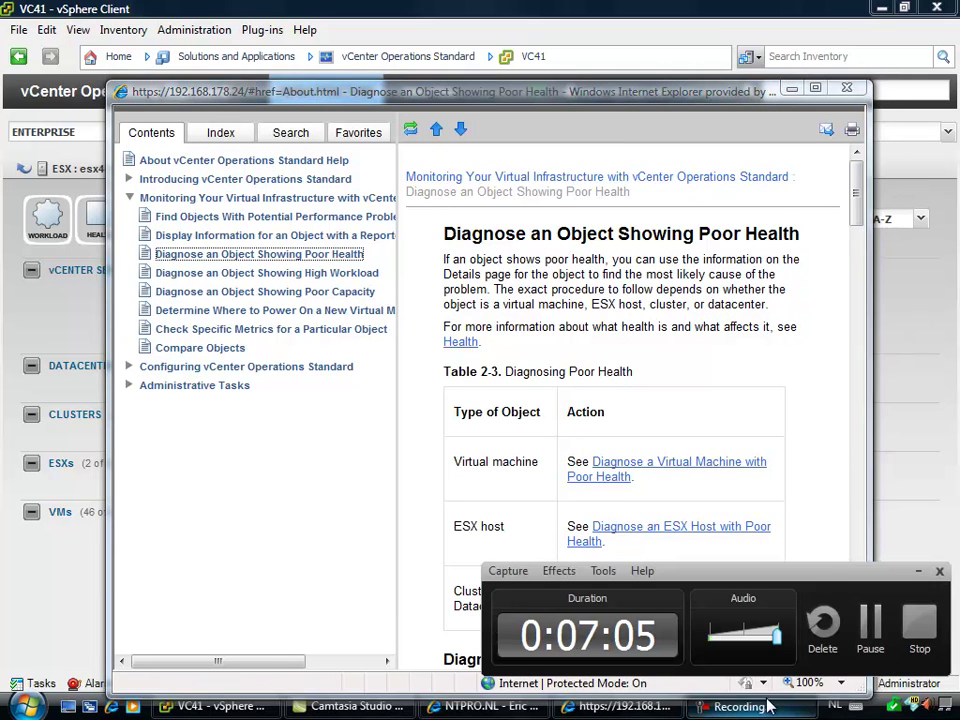